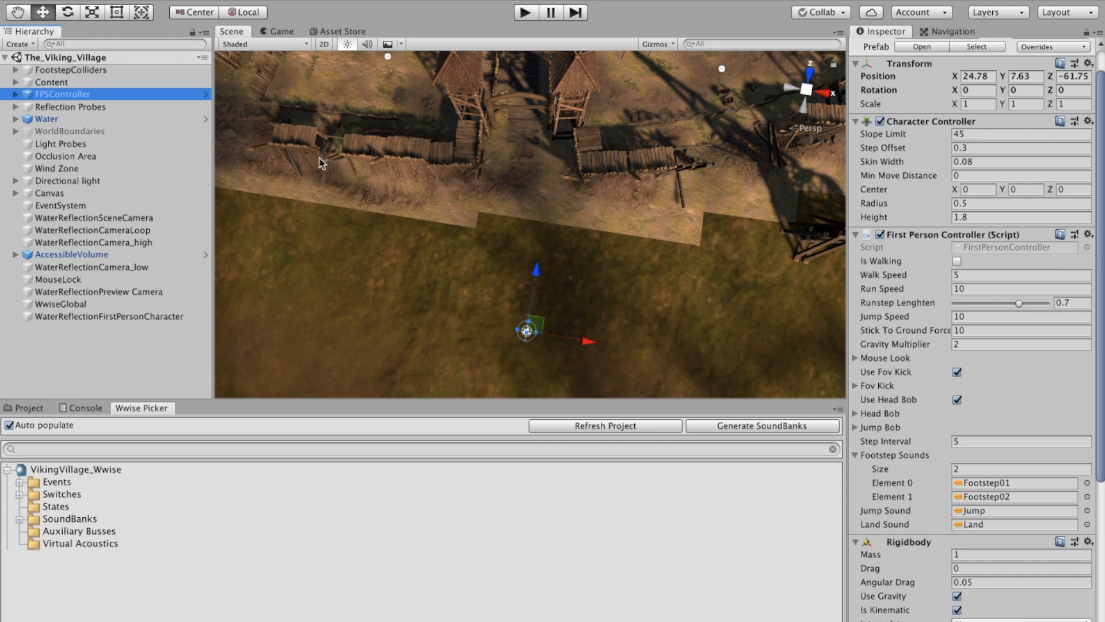
right_click(126, 94)
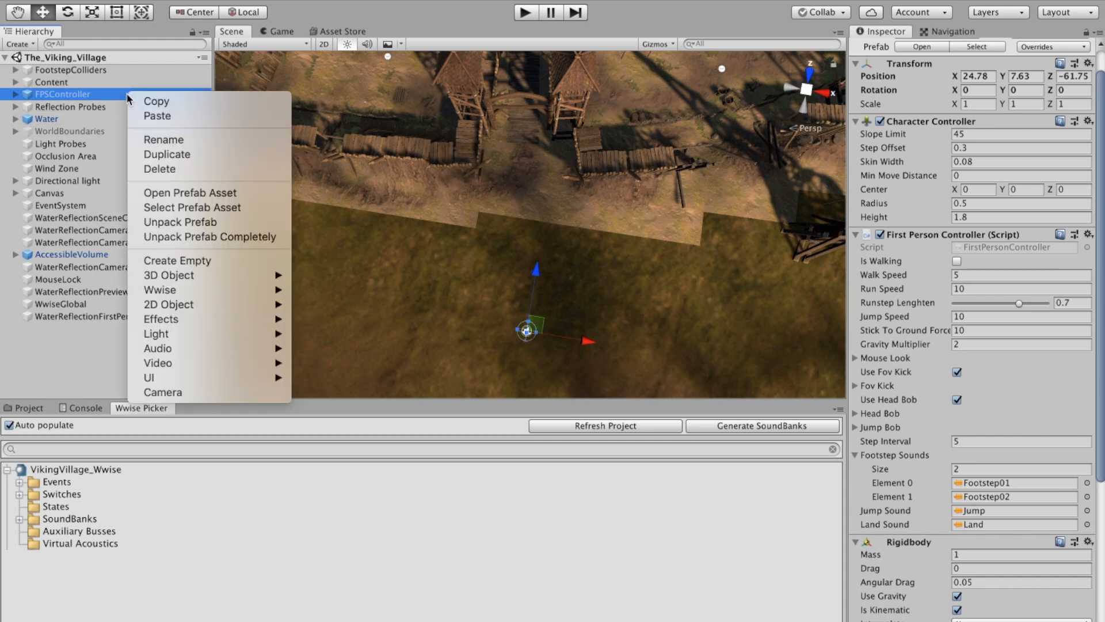
click(444, 174)
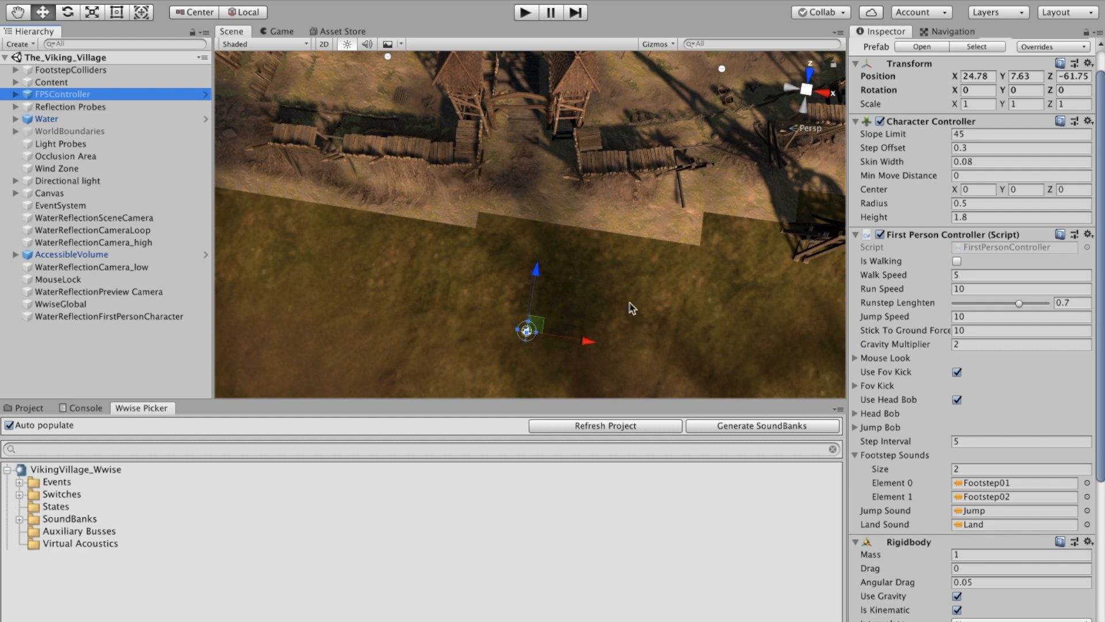
Step: Open the First Person Controller script and highlight the AkSoundEngine.PostEvent("Footstep", gameObject) call in ProgressStepCycle
double_click(866, 237)
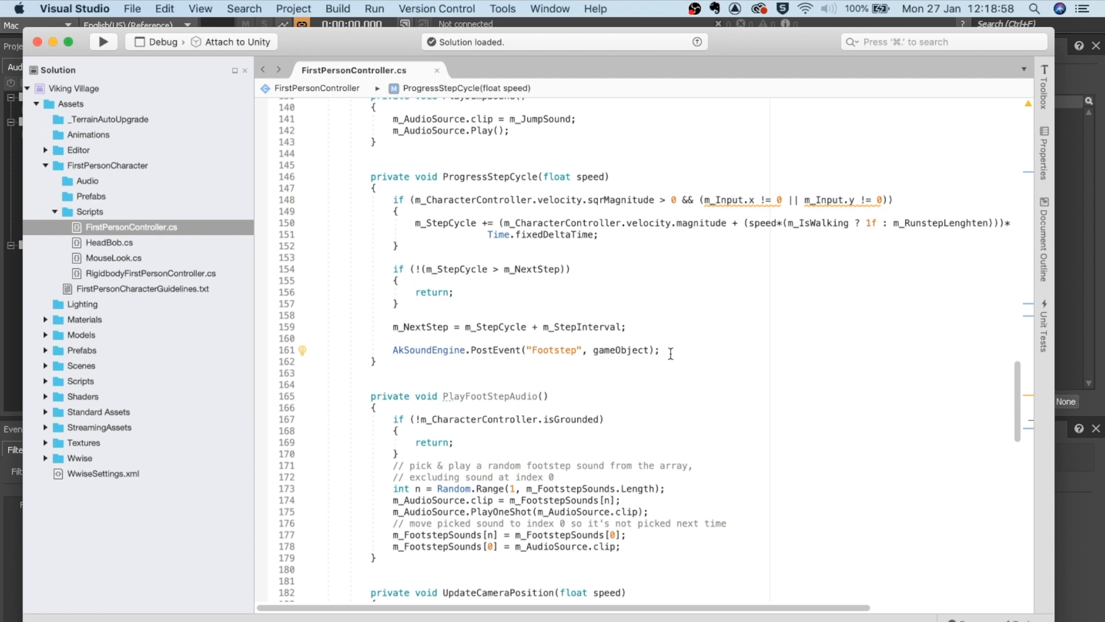
drag(672, 353, 382, 350)
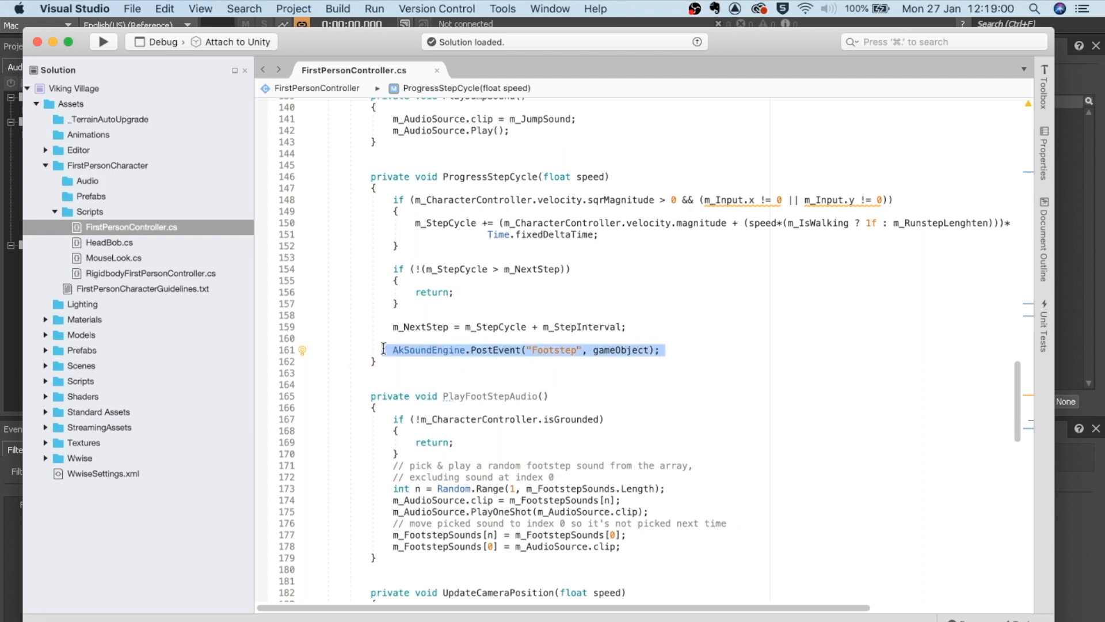
click(674, 352)
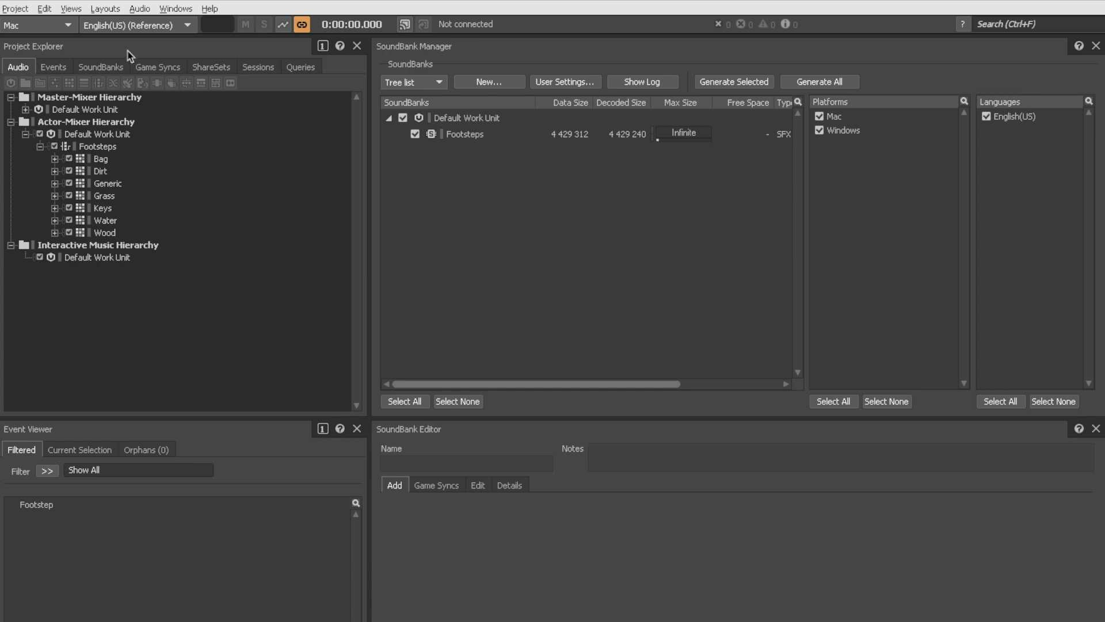
Step: Switch to the Designer layout to show the Generic footstep container's property editor
click(13, 9)
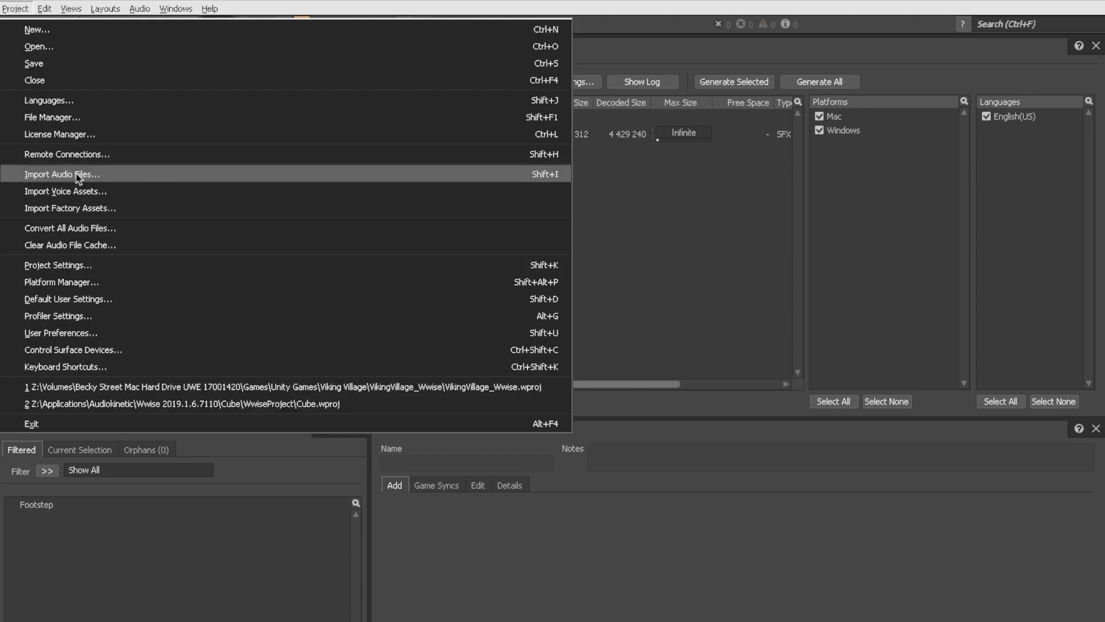
click(214, 456)
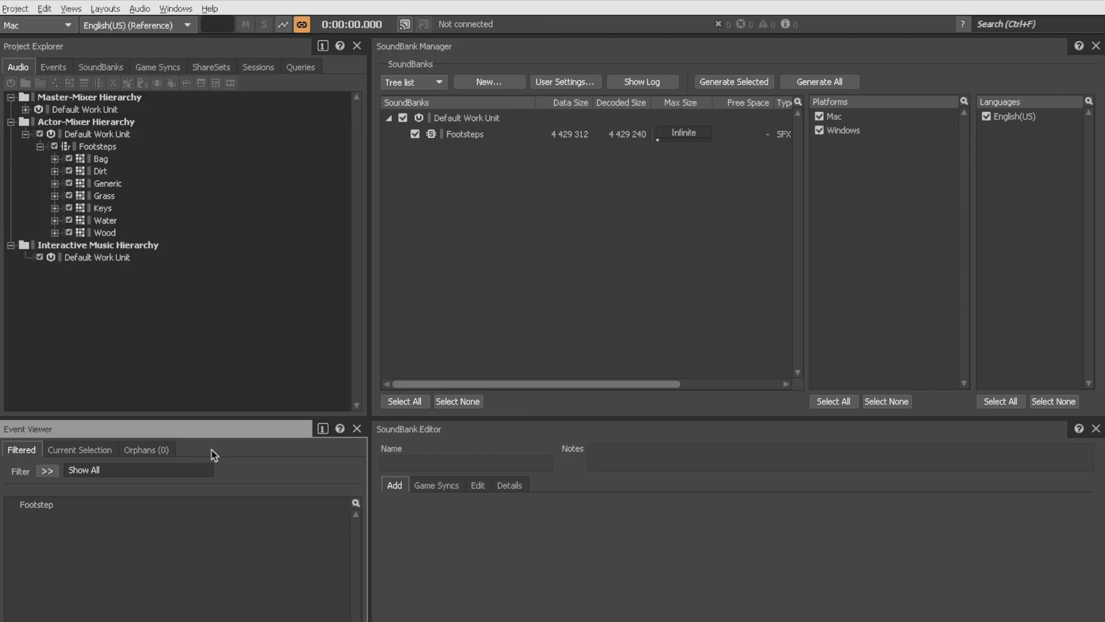
click(111, 183)
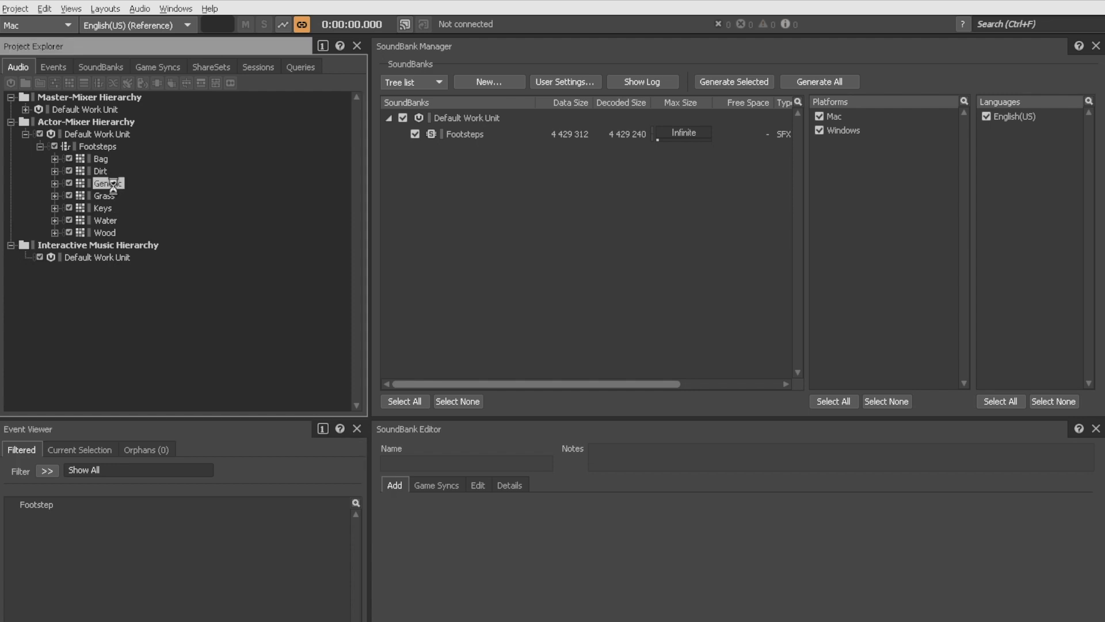
click(107, 9)
click(125, 29)
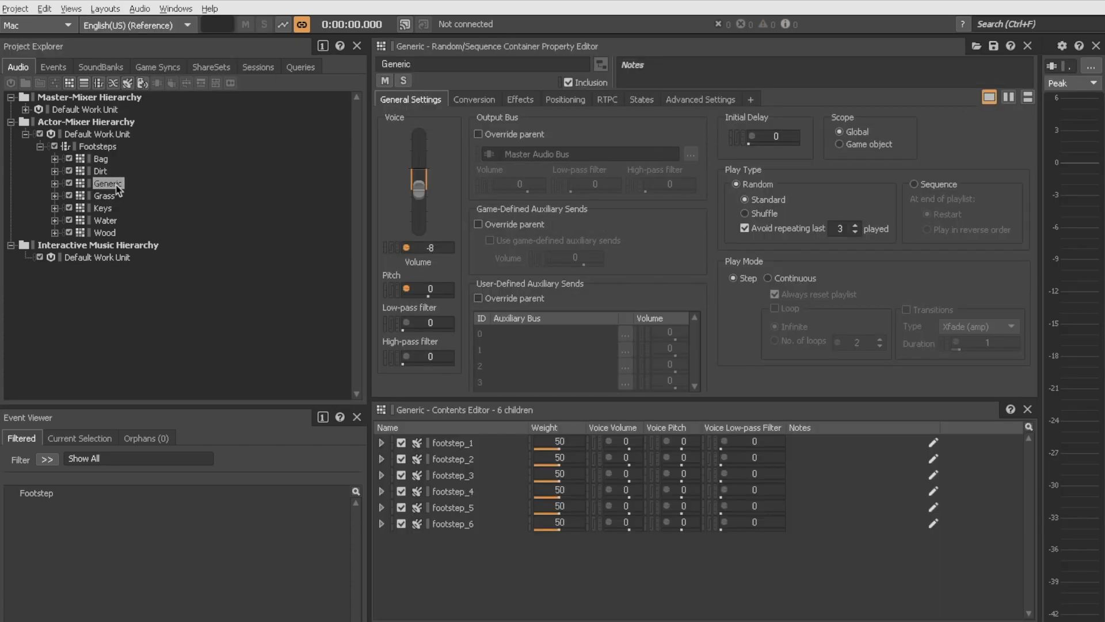
Step: Play the Generic container and browse the Dirt, Grass, Water and Wood footstep containers
click(112, 185)
key(space)
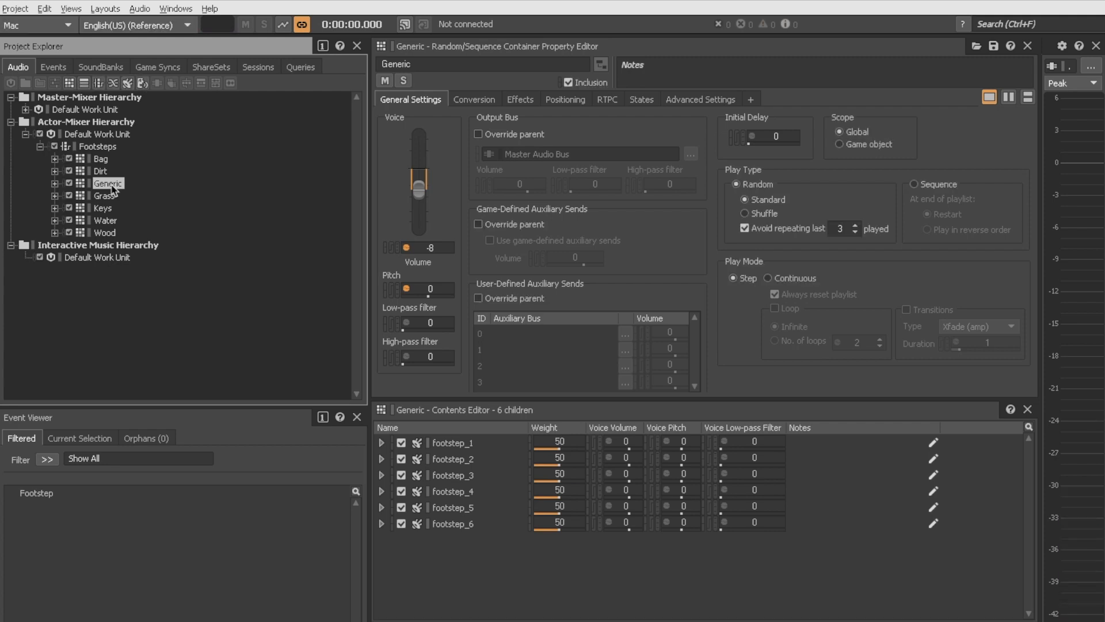
click(101, 172)
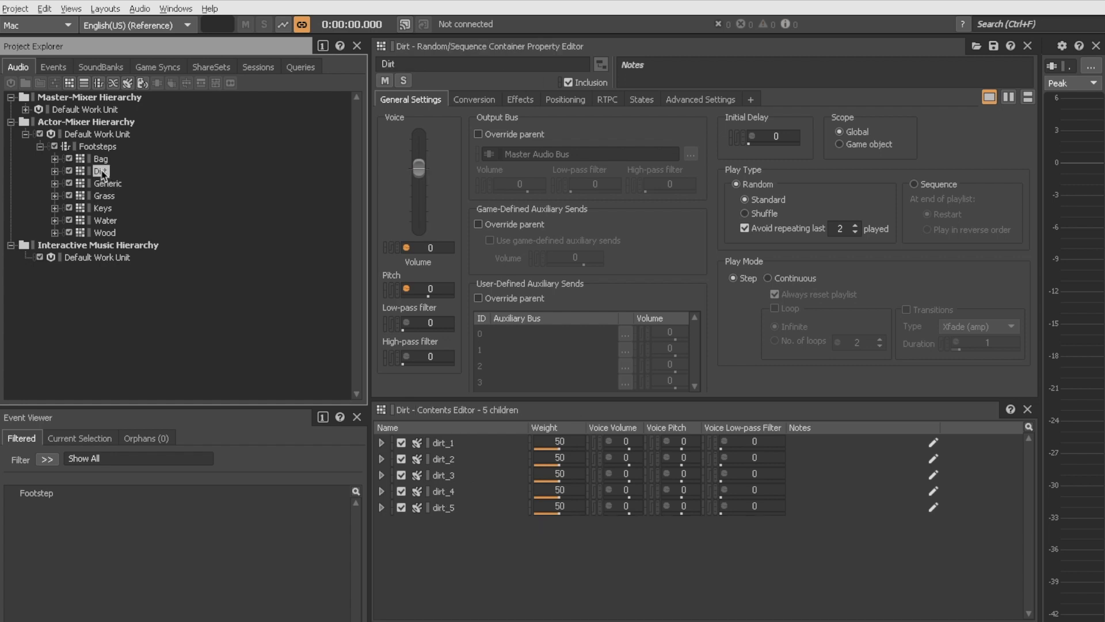
click(105, 196)
click(104, 221)
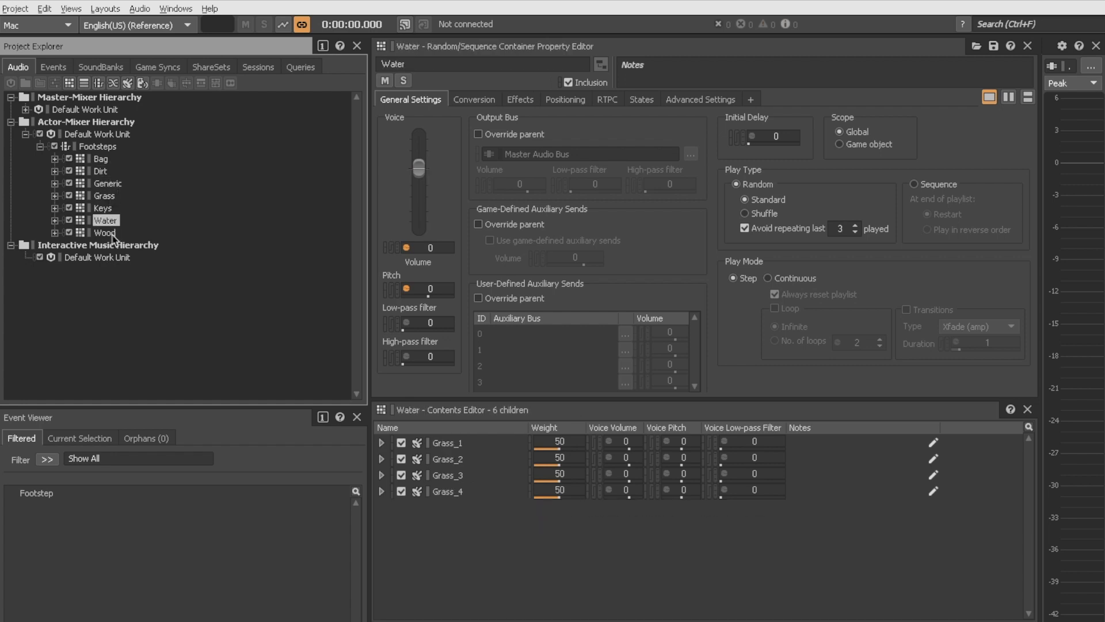
click(105, 233)
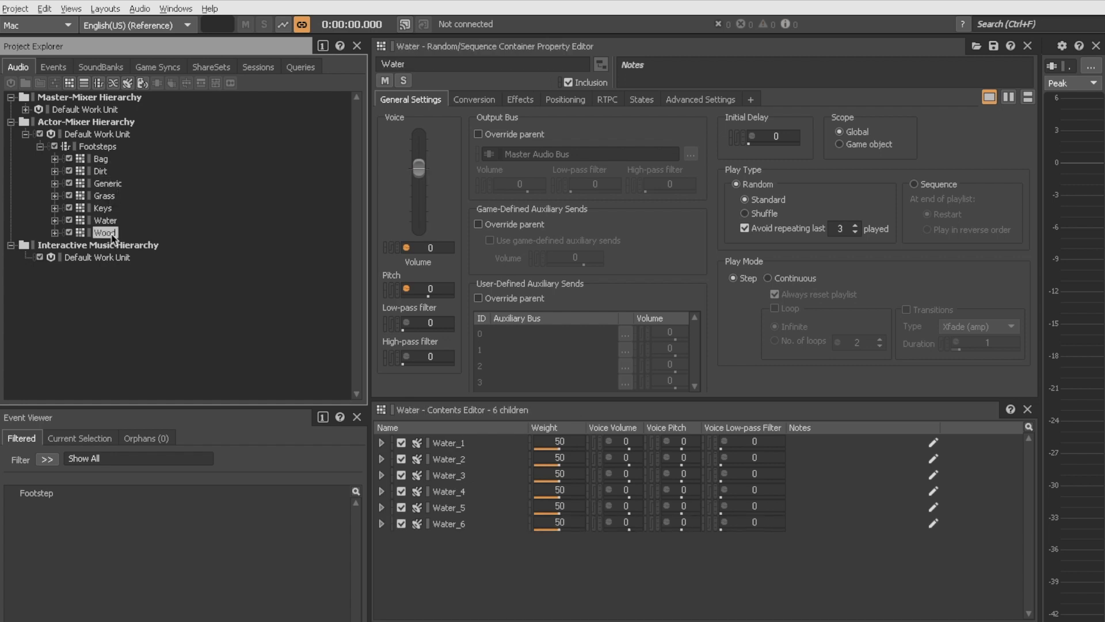
click(102, 171)
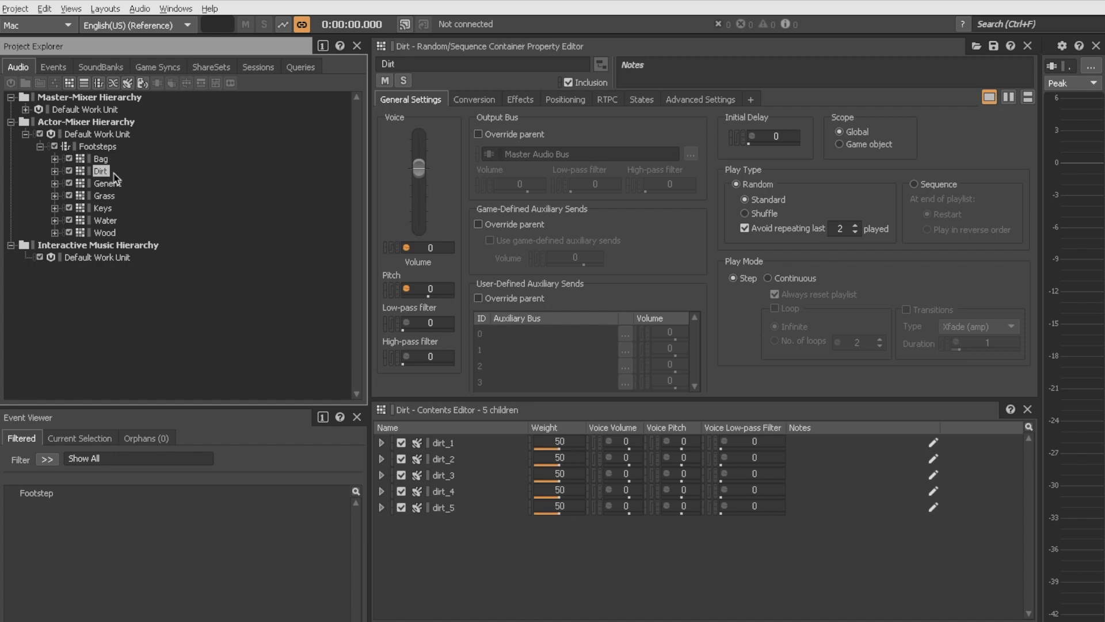
Step: Audition the Grass, Water and Wood containers, then inspect the Dirt, Bag and Keys containers
key(F2)
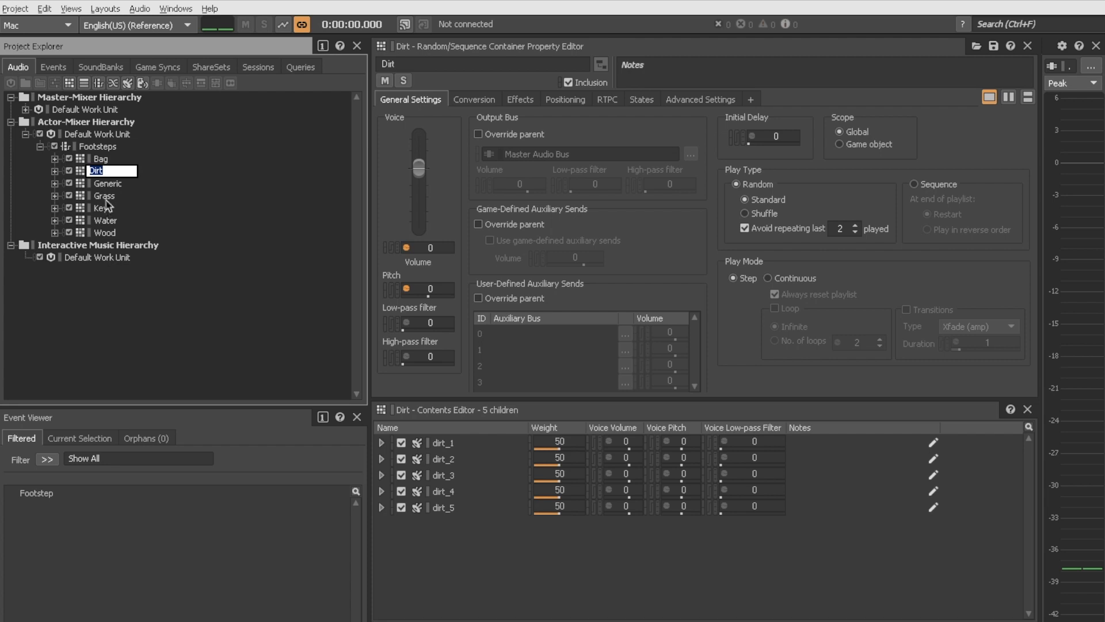
click(105, 197)
key(space)
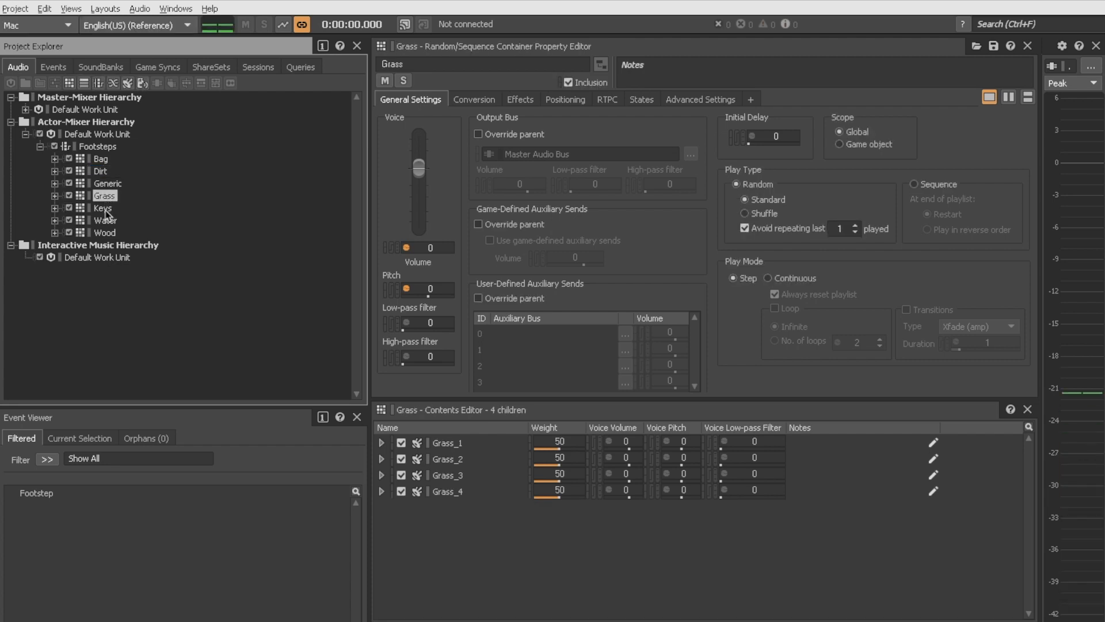
click(106, 220)
key(space)
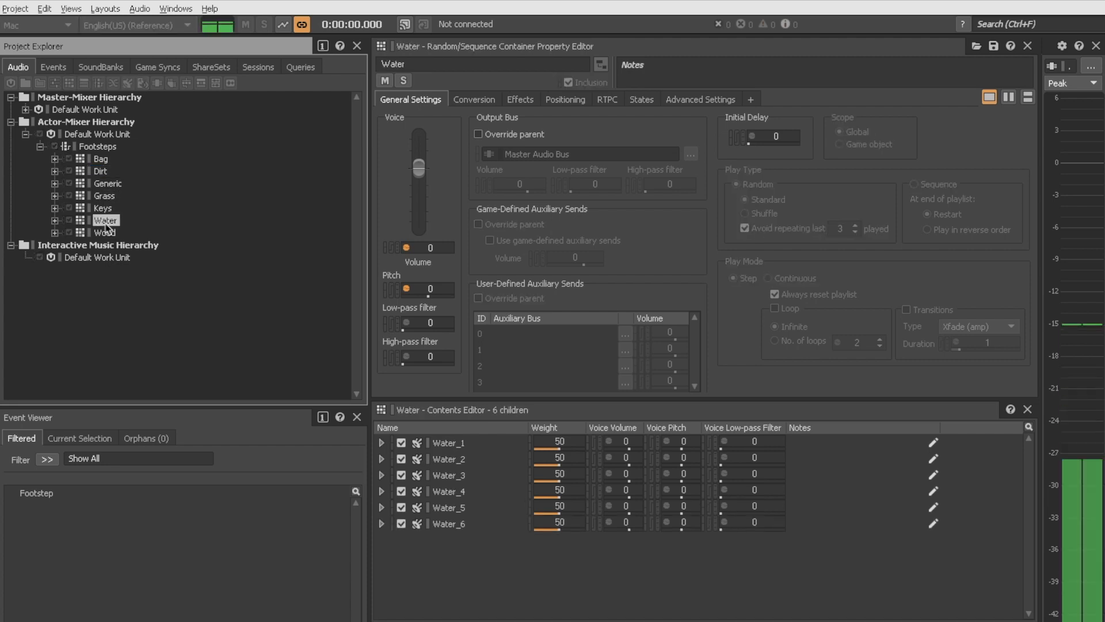
click(107, 233)
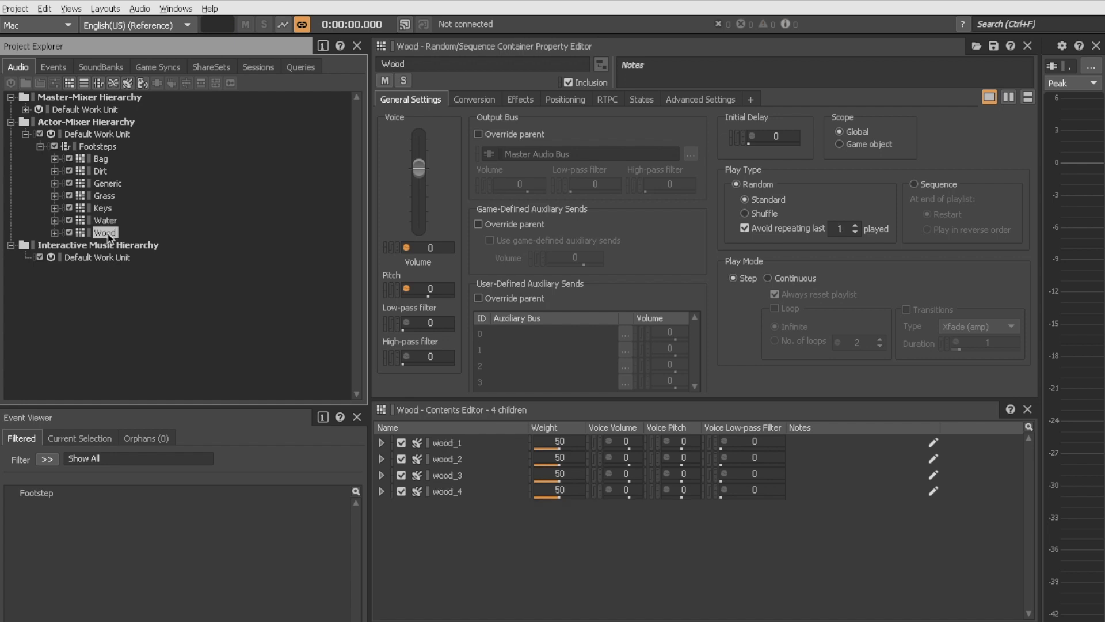
key(space)
click(101, 171)
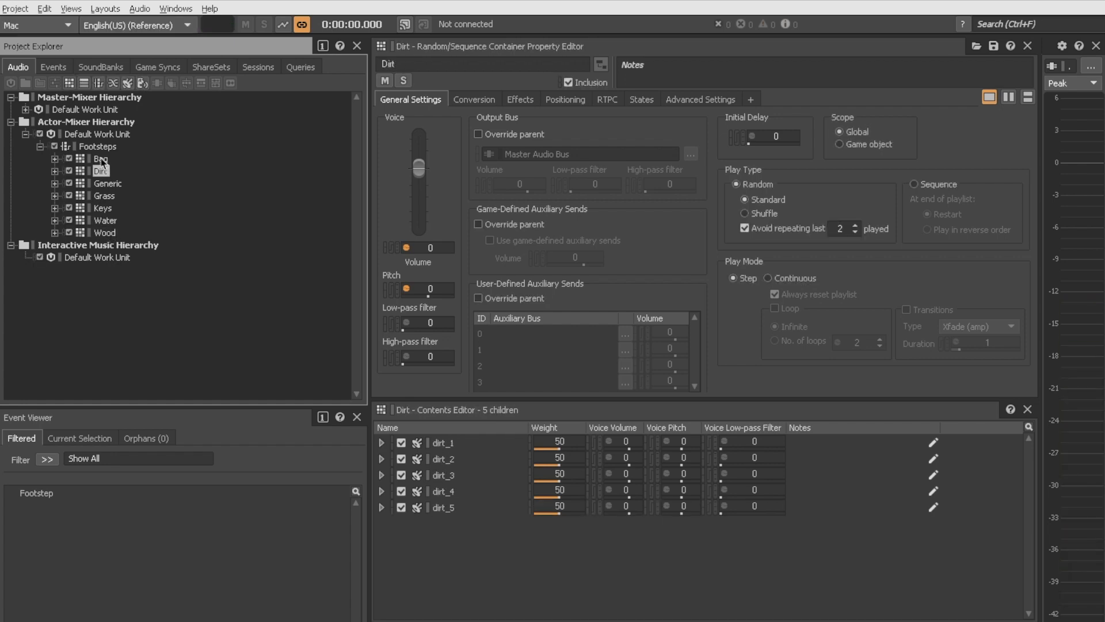
click(101, 159)
click(104, 208)
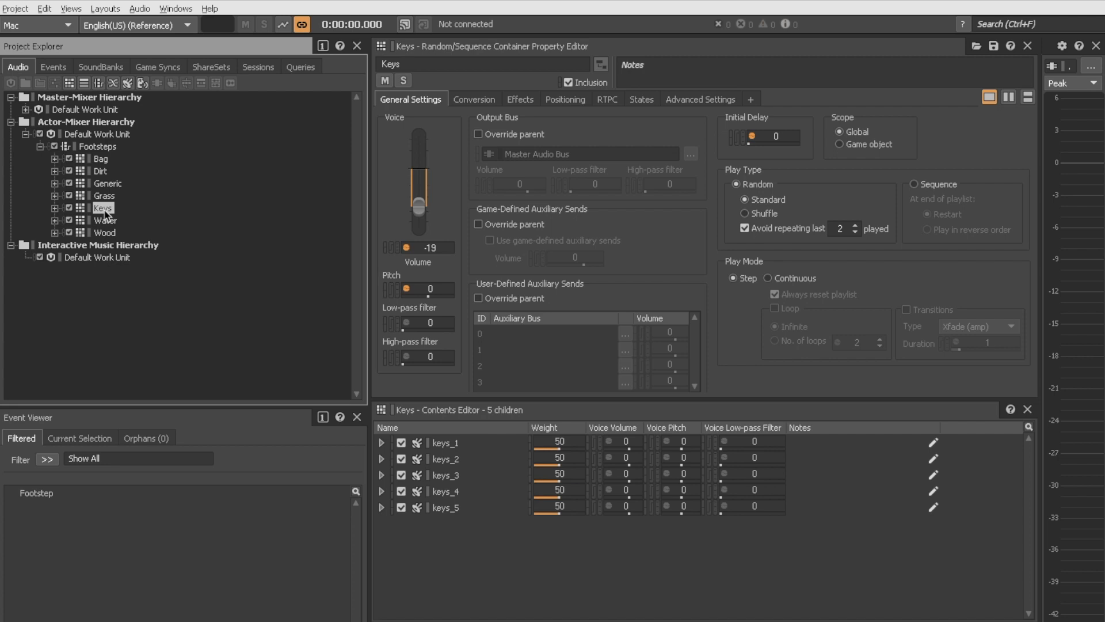
Step: Inspect the Footsteps switch group and its Dirt, Grass, Water and Wood switches
click(149, 70)
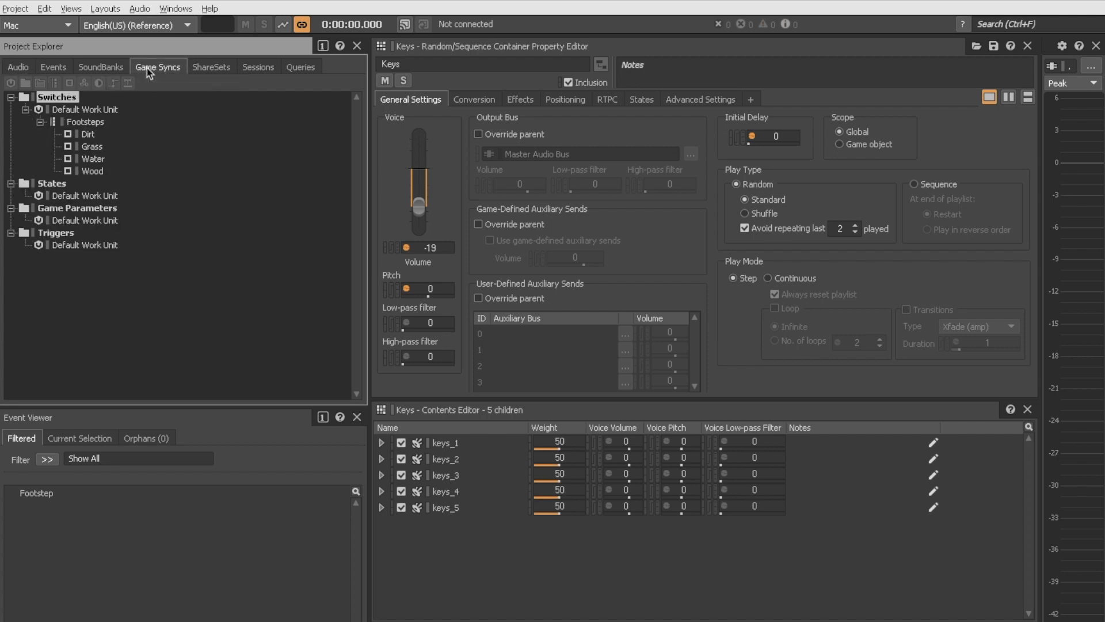
click(84, 123)
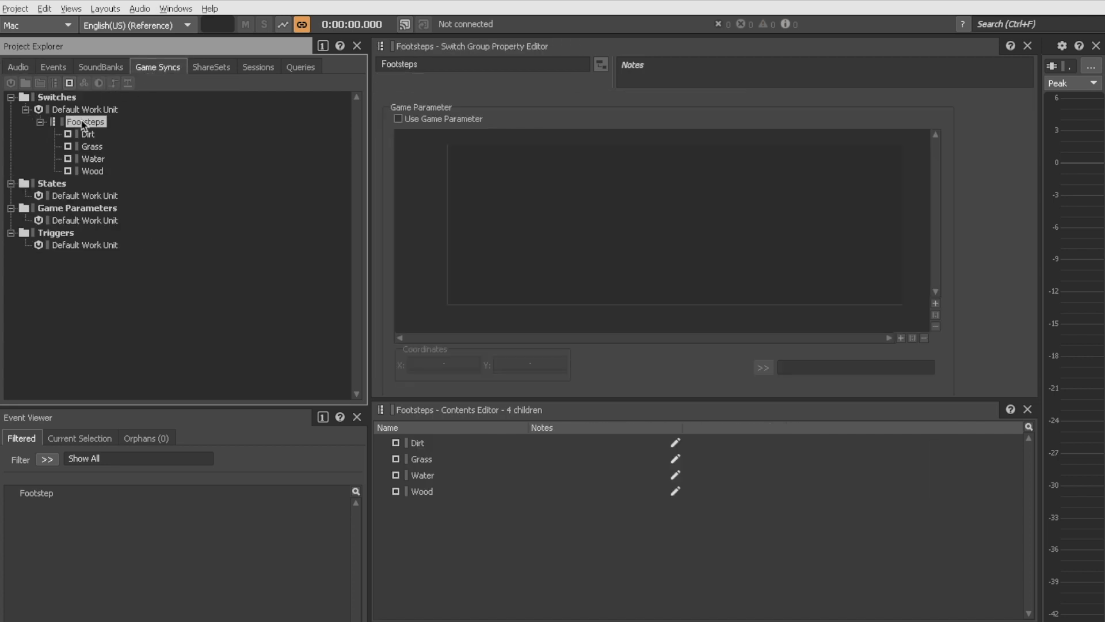
click(88, 134)
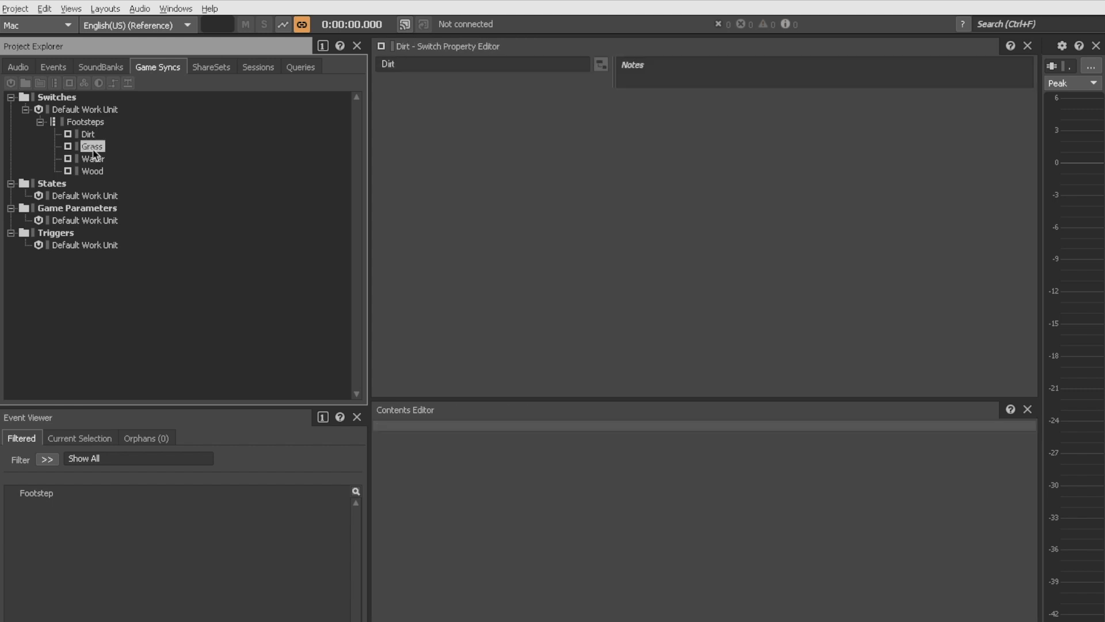
click(94, 159)
click(98, 171)
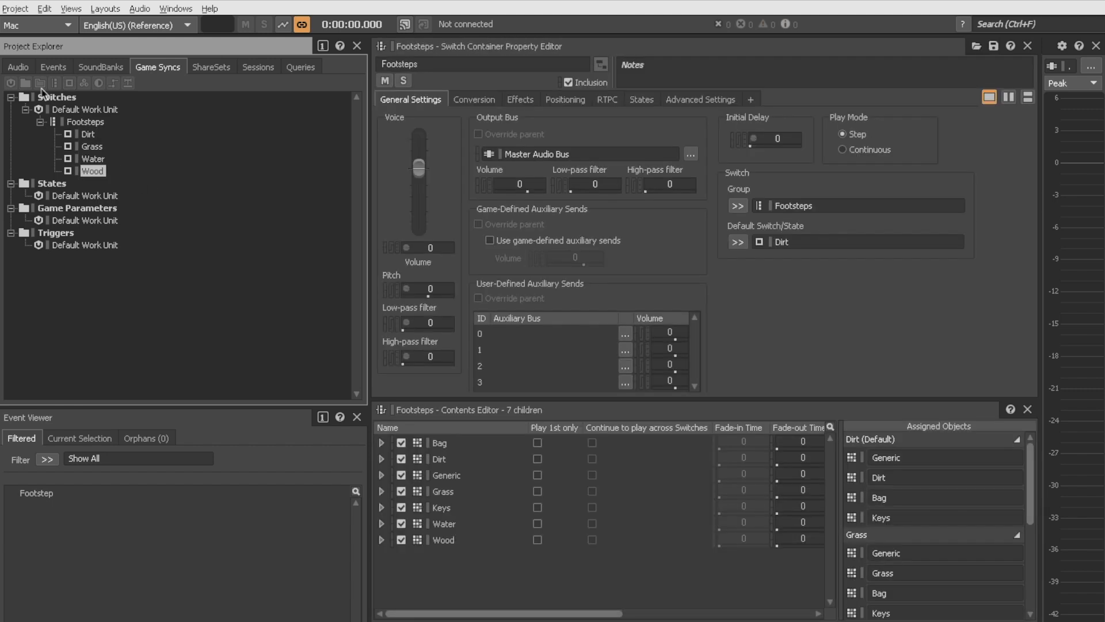
Step: Review the Footsteps switch container's assigned objects per switch and the Bag, Dirt and Generic containers
click(17, 67)
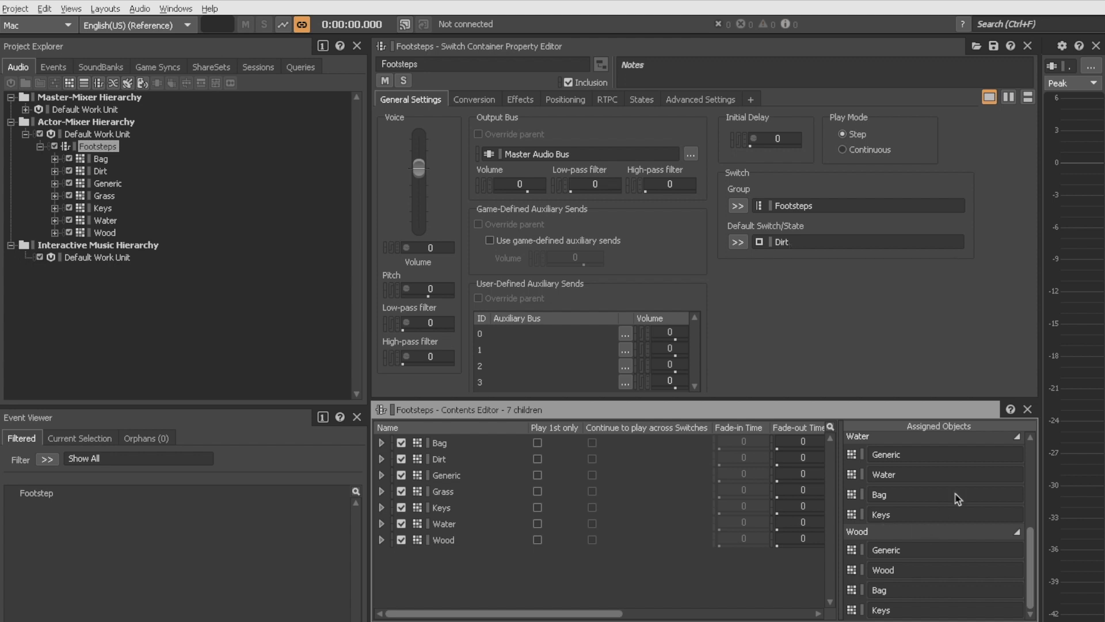
drag(1031, 551, 1031, 463)
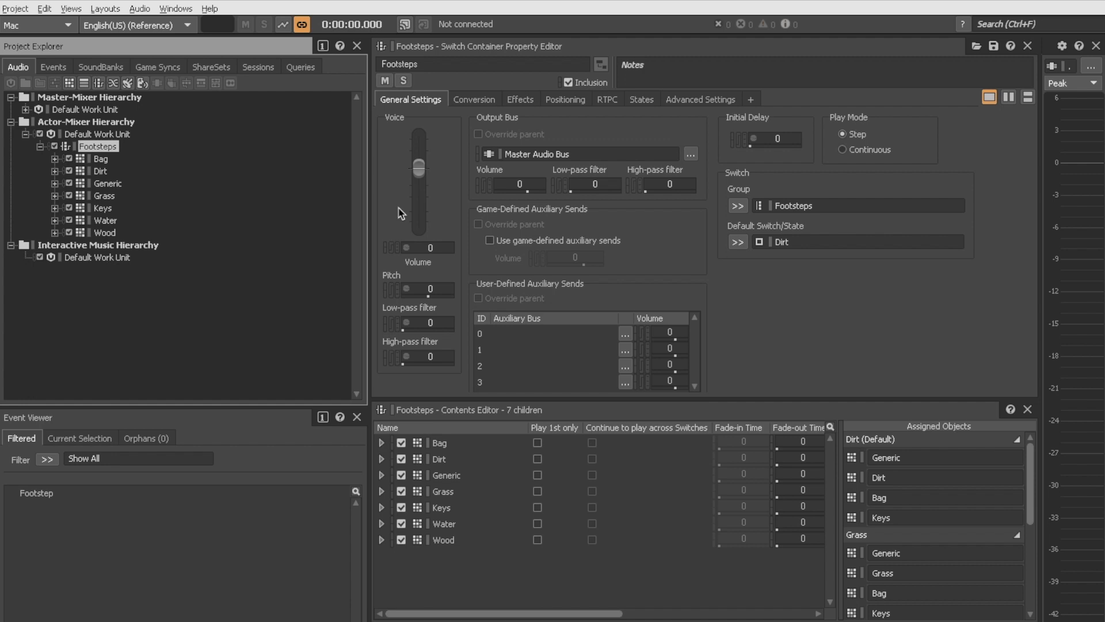
click(101, 160)
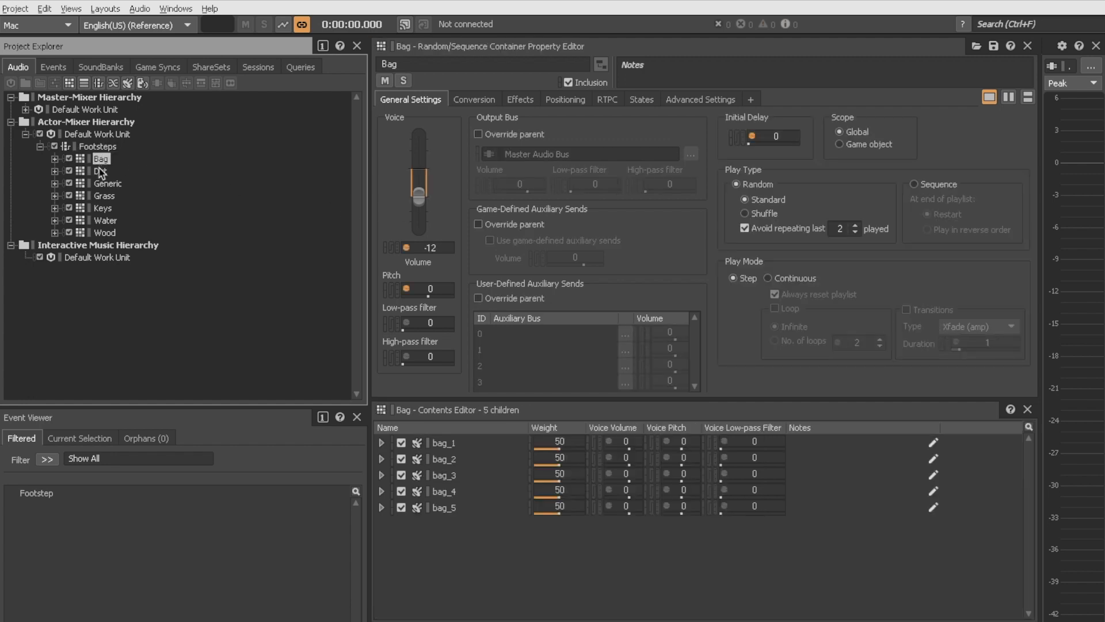
click(101, 171)
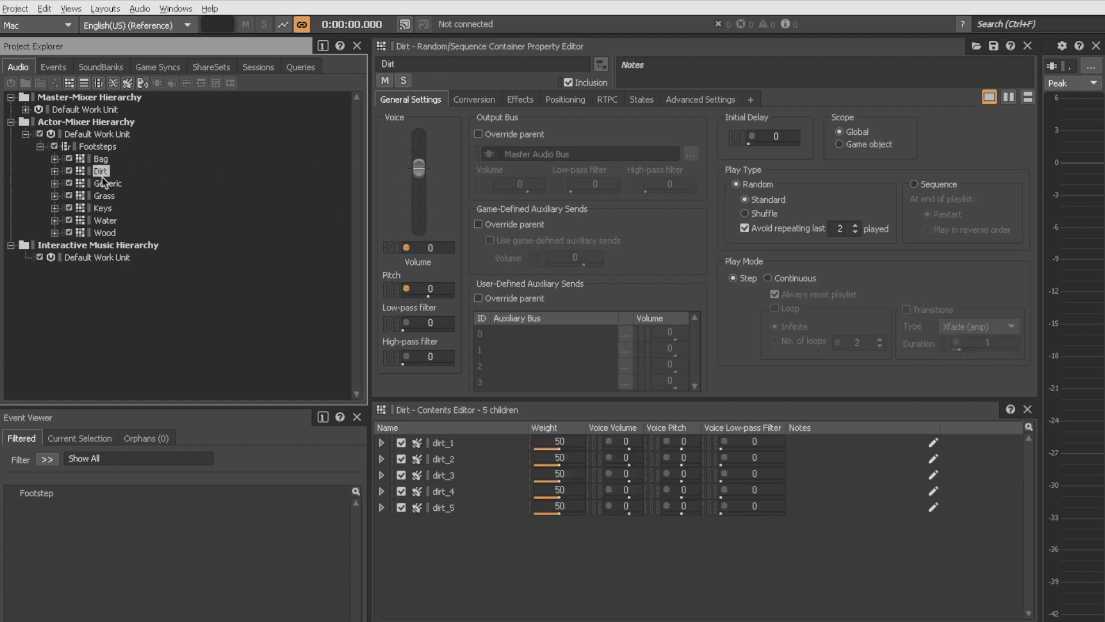
click(107, 184)
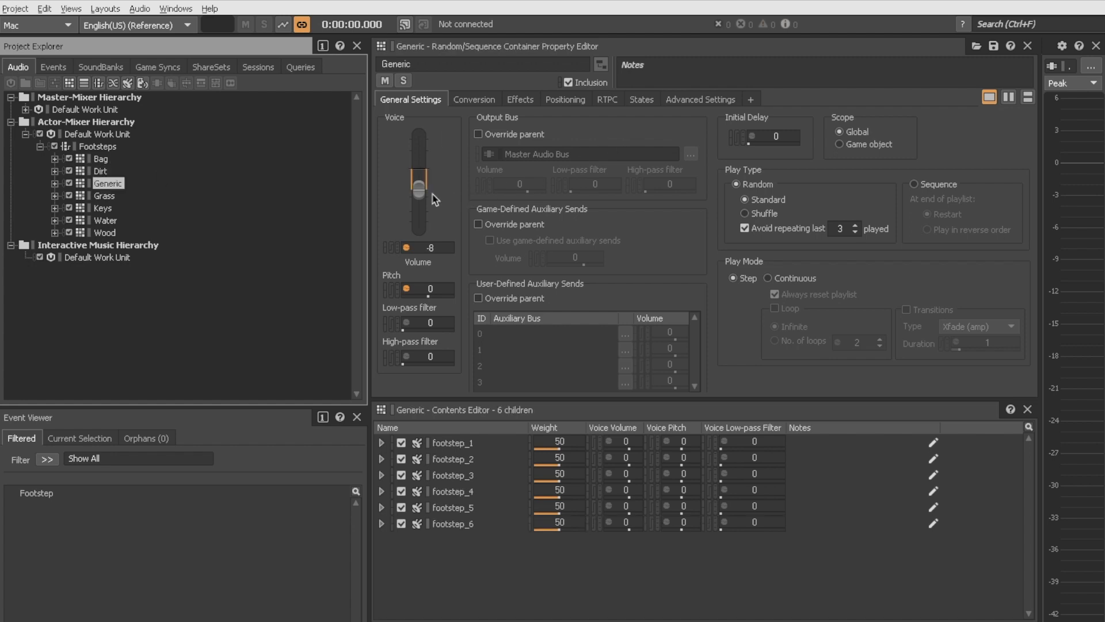
Step: Inspect the Bag container's volume and pitch randomizer settings
click(104, 161)
click(106, 210)
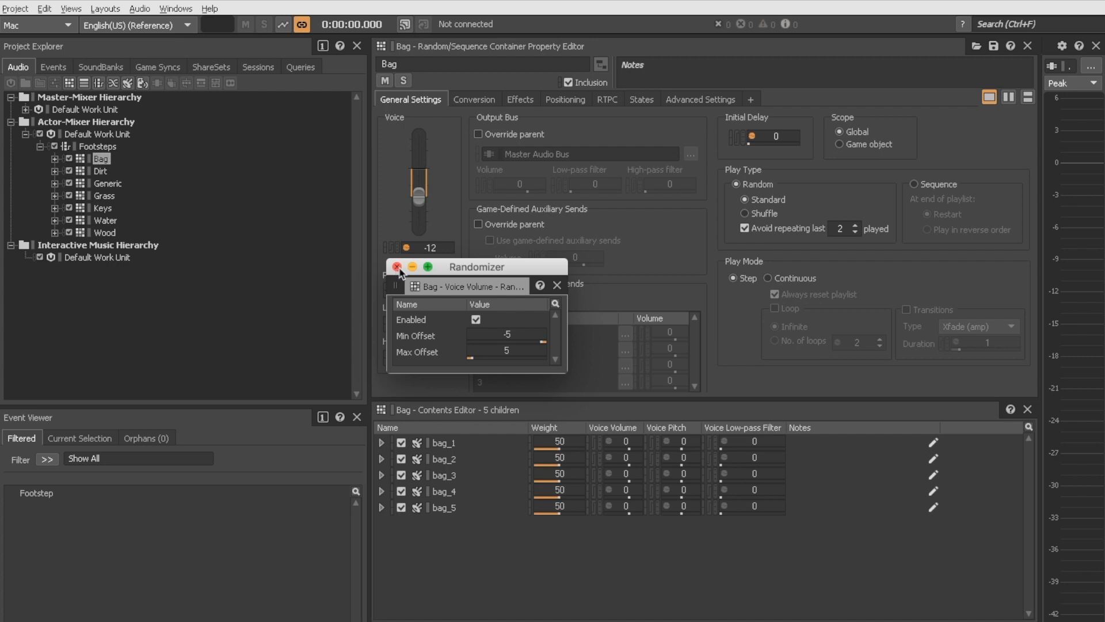
click(397, 267)
click(407, 288)
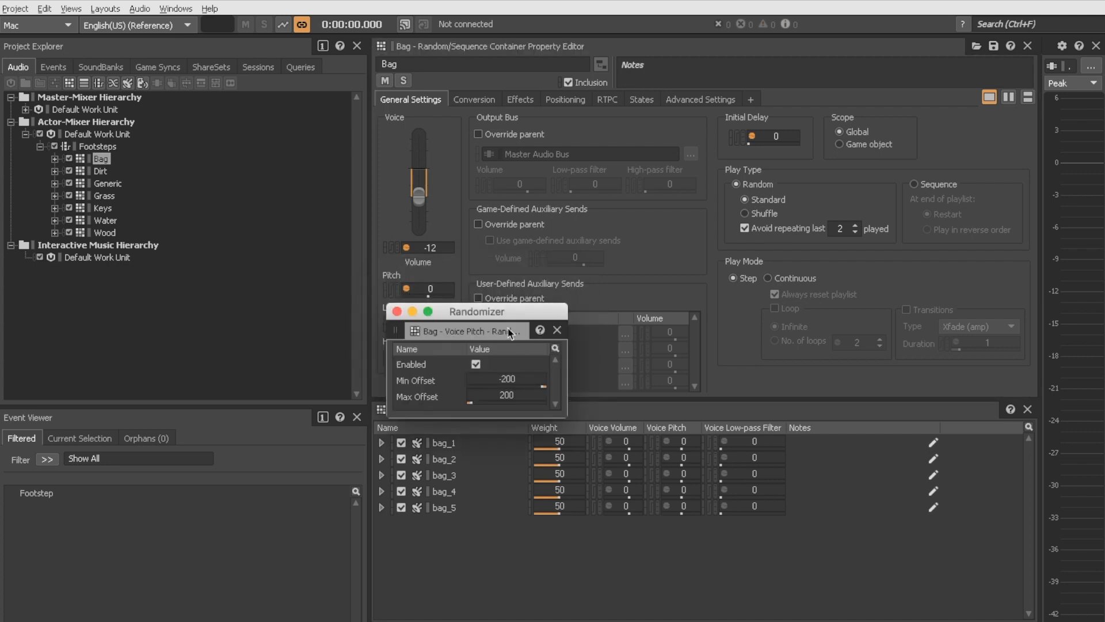
click(397, 312)
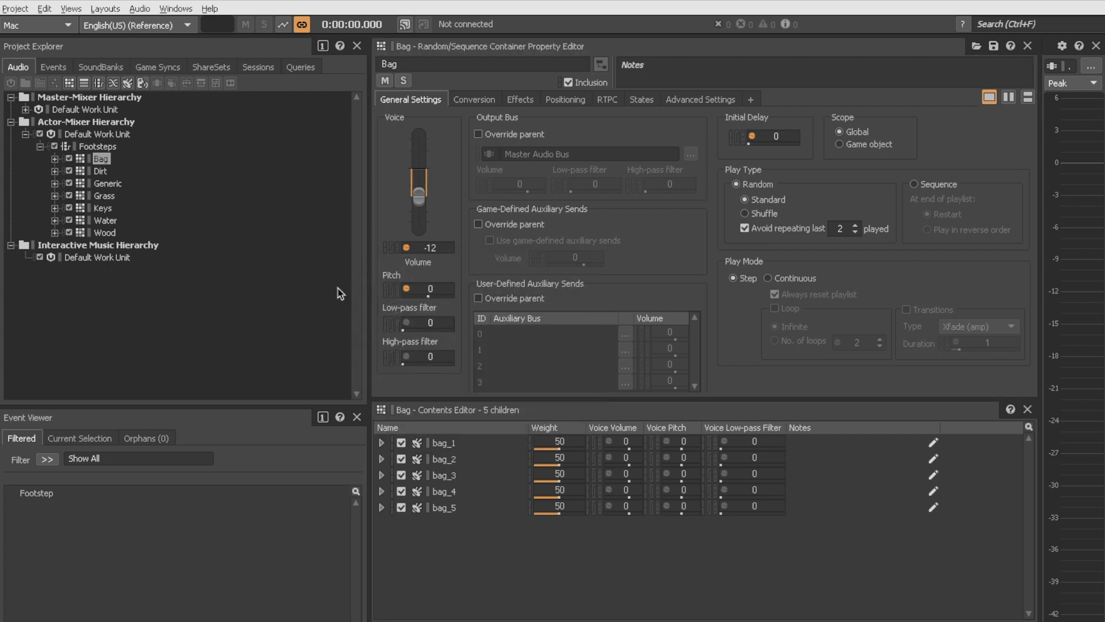
Step: Browse the Dirt, Generic and Bag footstep containers
click(102, 173)
click(109, 185)
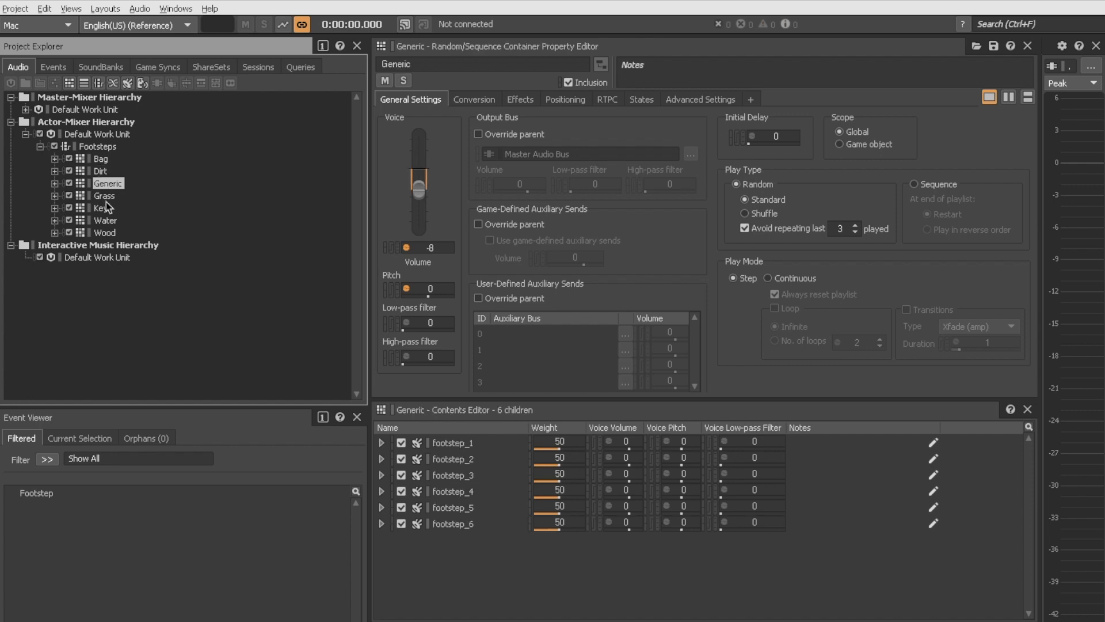
click(103, 161)
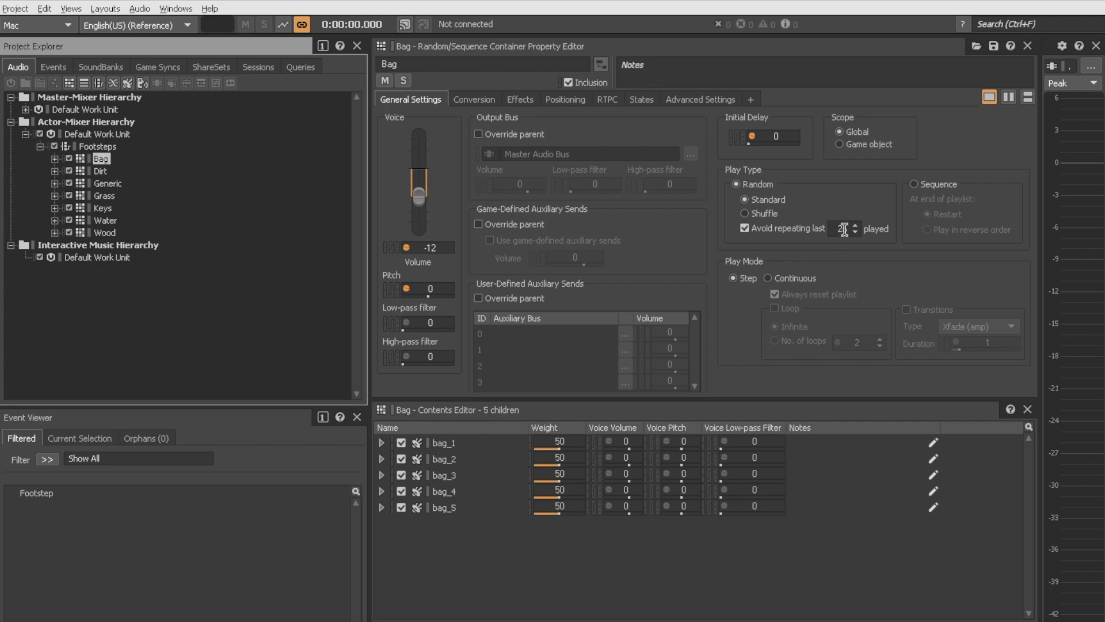
click(104, 163)
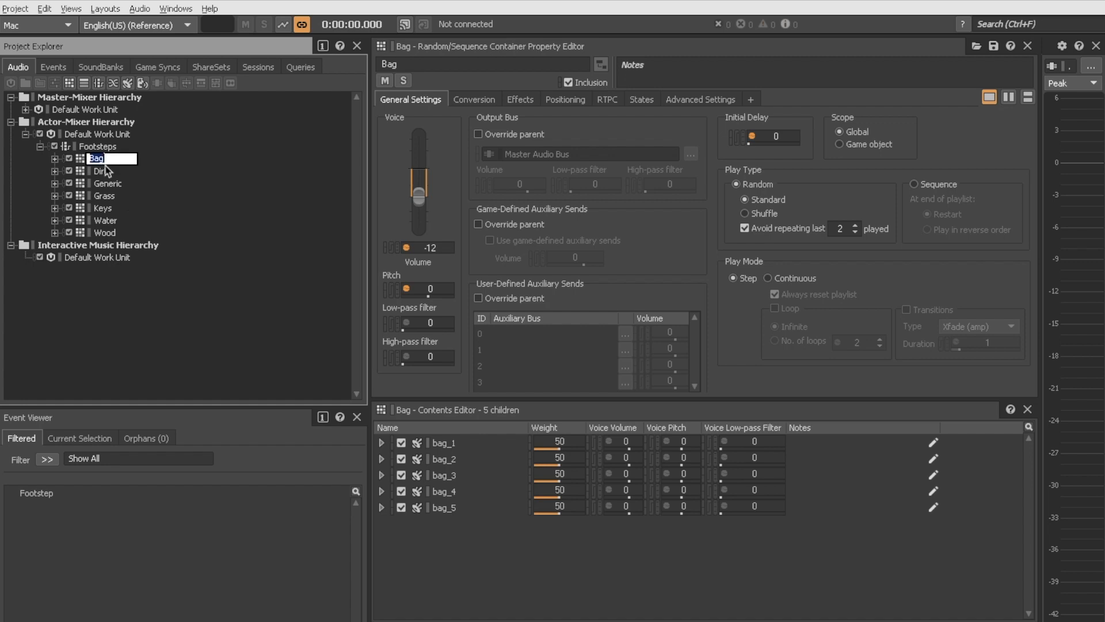
Step: Inspect the Keys container and open its Initial Delay randomizer settings, then close them
click(104, 208)
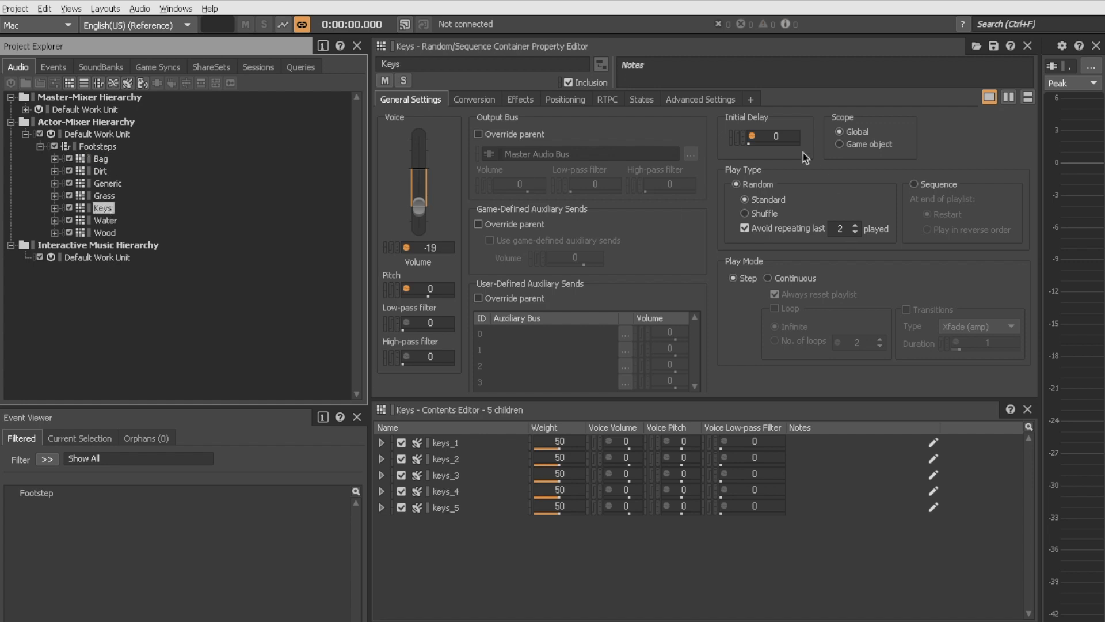
right_click(752, 138)
click(771, 151)
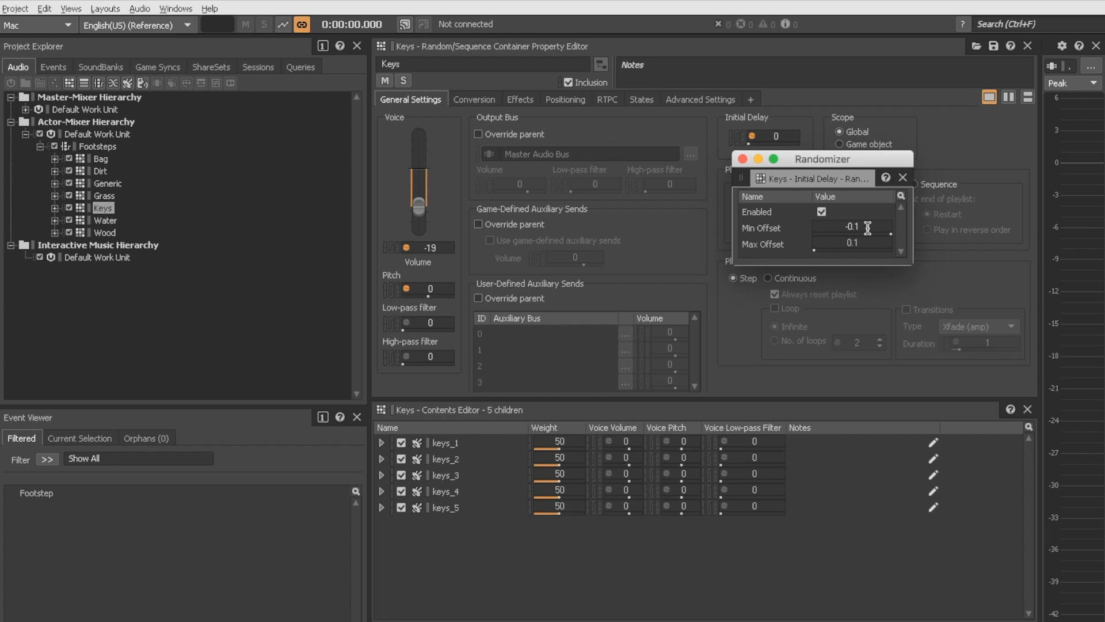
click(743, 159)
Step: Inspect the Footstep event and its Play action targeting the Footsteps switch container
click(96, 147)
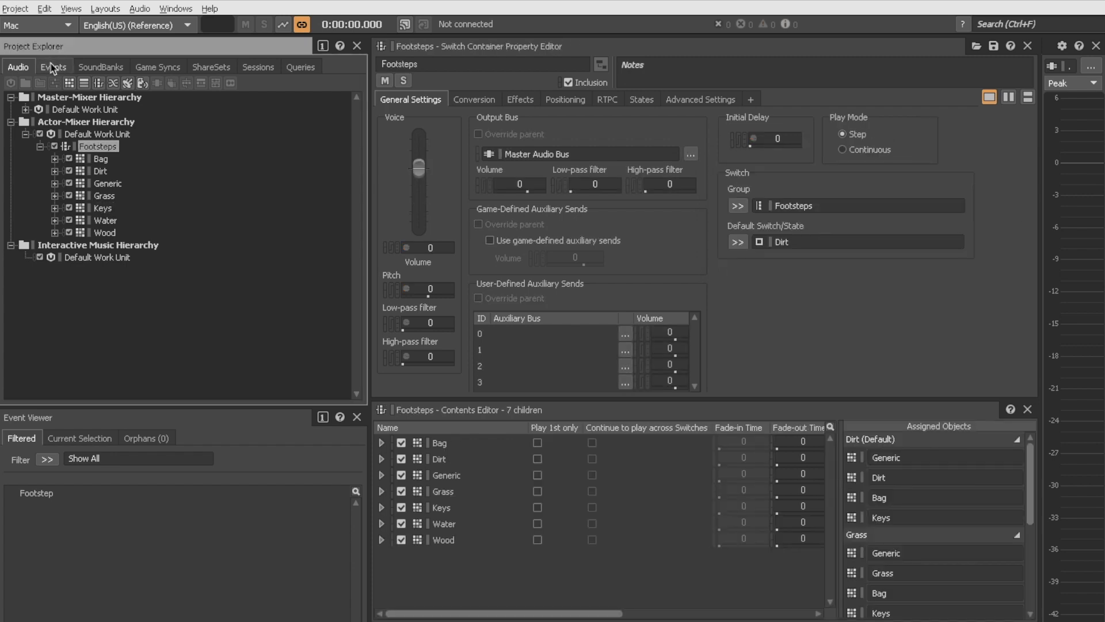
click(53, 67)
click(50, 495)
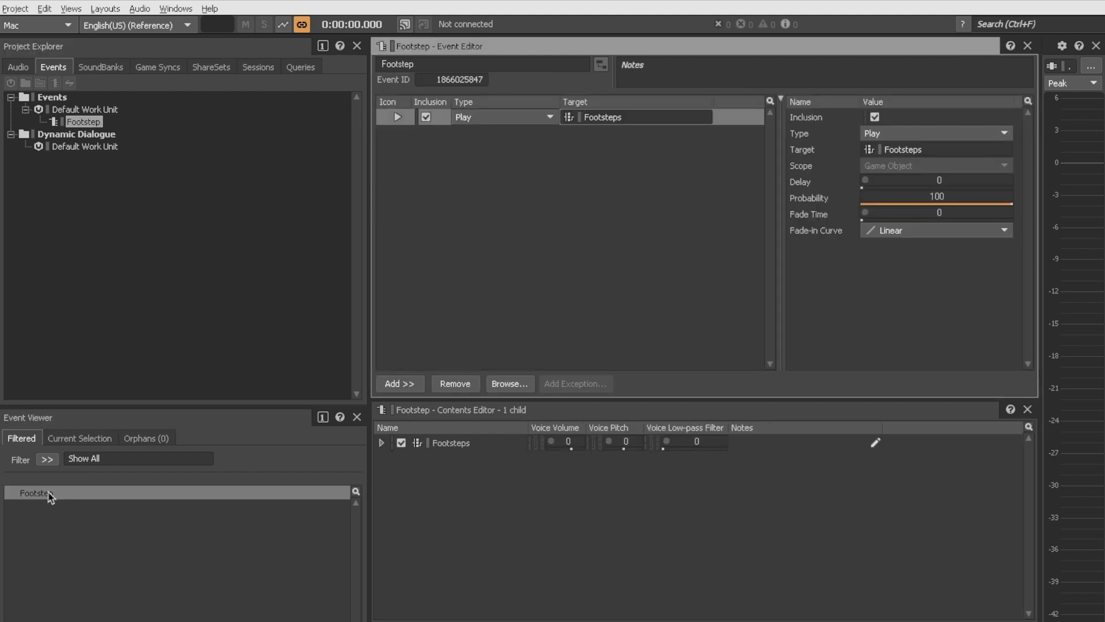
click(19, 68)
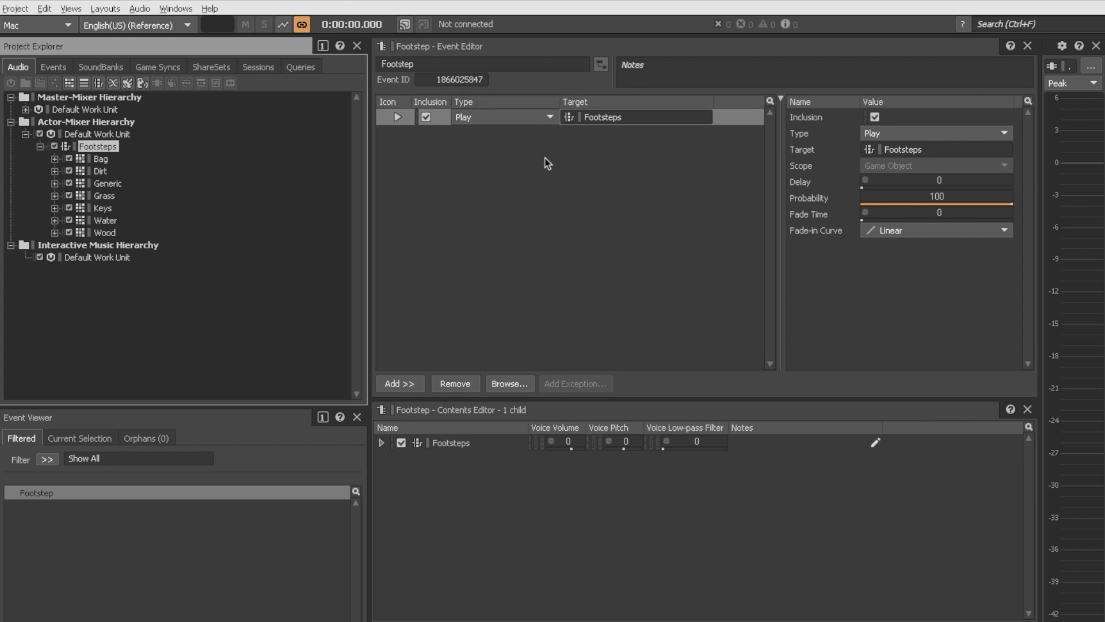
Step: Switch to the SoundBank layout, select the Footsteps SoundBank and generate all SoundBanks
click(110, 66)
click(114, 8)
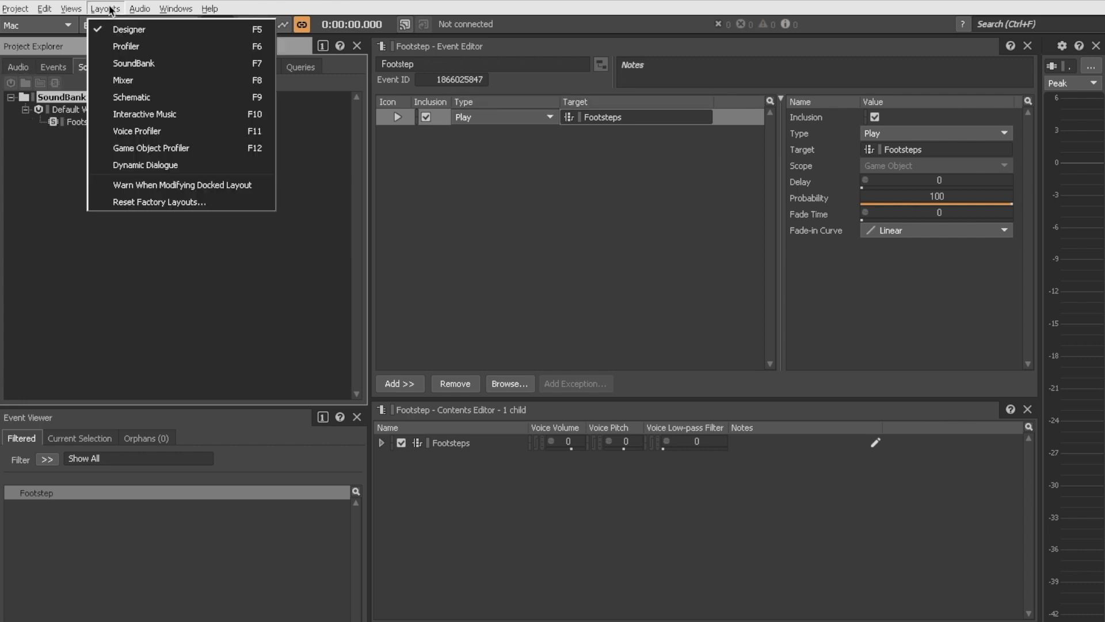
click(128, 66)
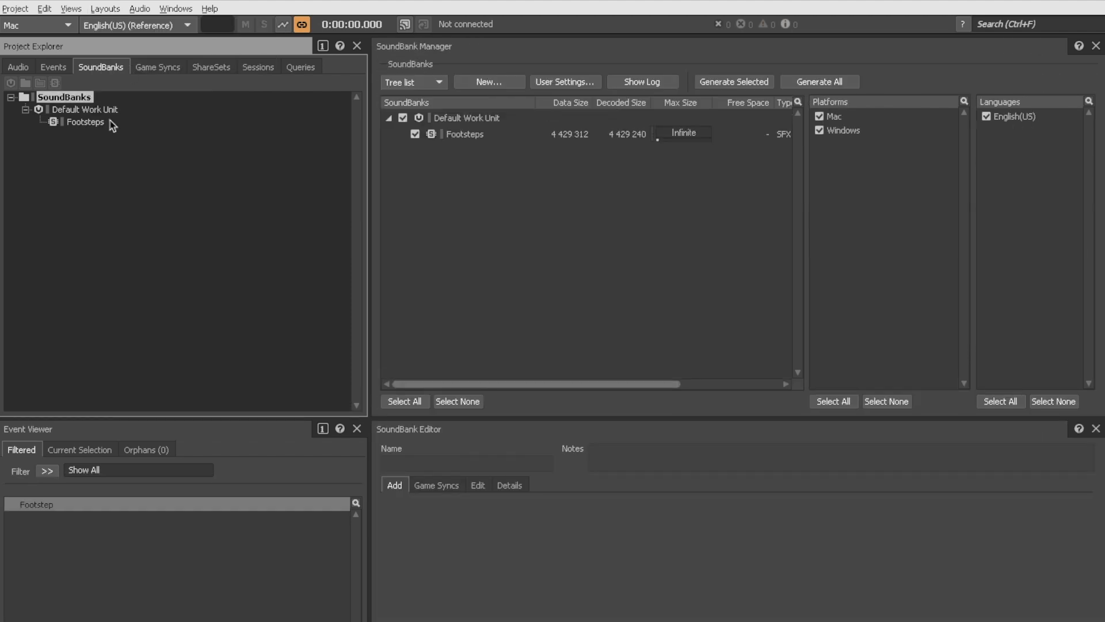
click(470, 136)
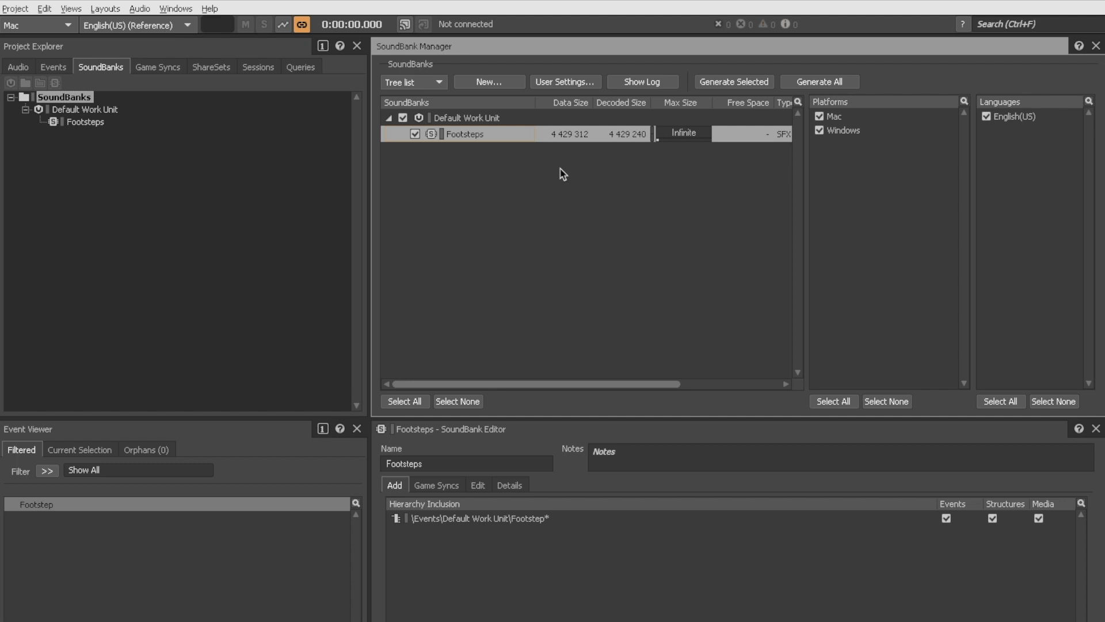
click(812, 84)
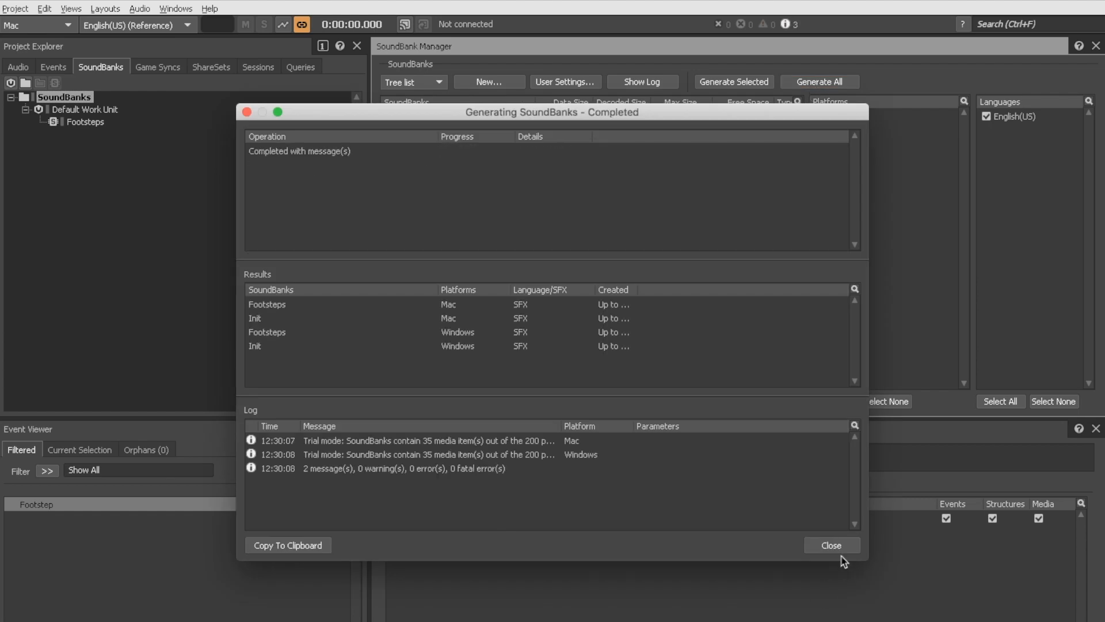
click(836, 546)
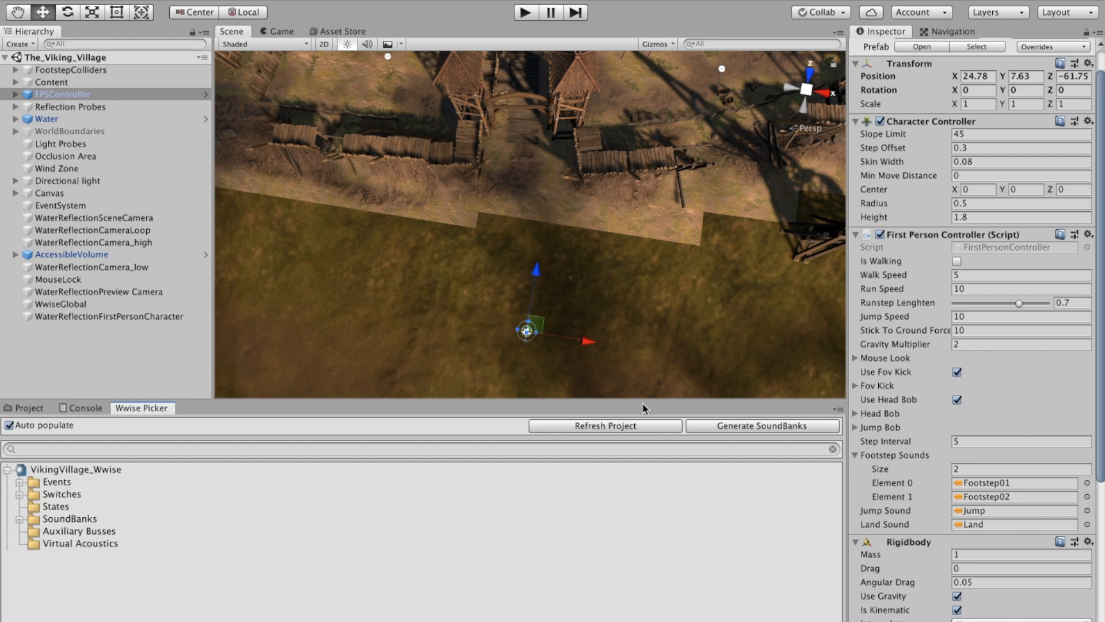
Step: Browse the Footsteps switch group under Switches in the Wwise Picker
click(19, 494)
click(31, 507)
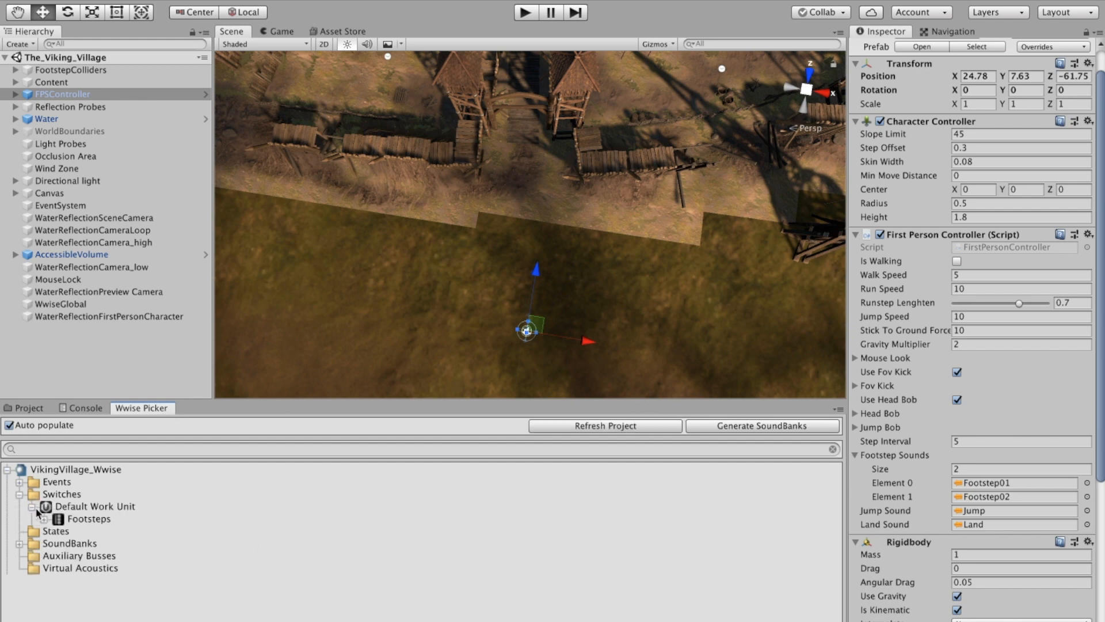
click(44, 519)
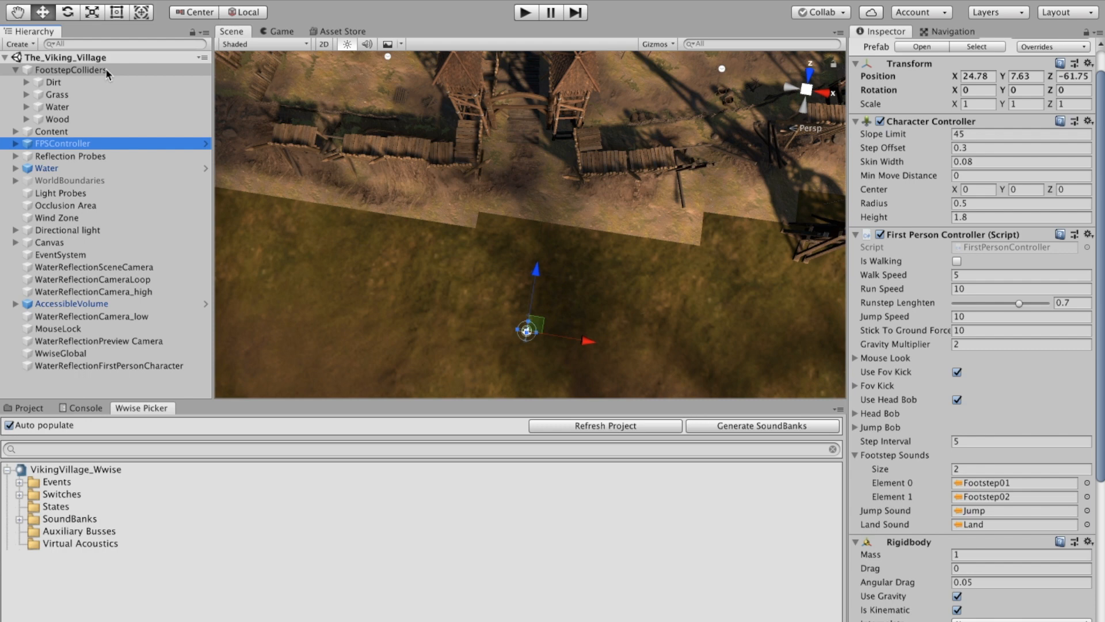
Step: Expand the FootstepColliders object and its Dirt, Grass, Water and Wood collider groups in the Hierarchy
click(102, 68)
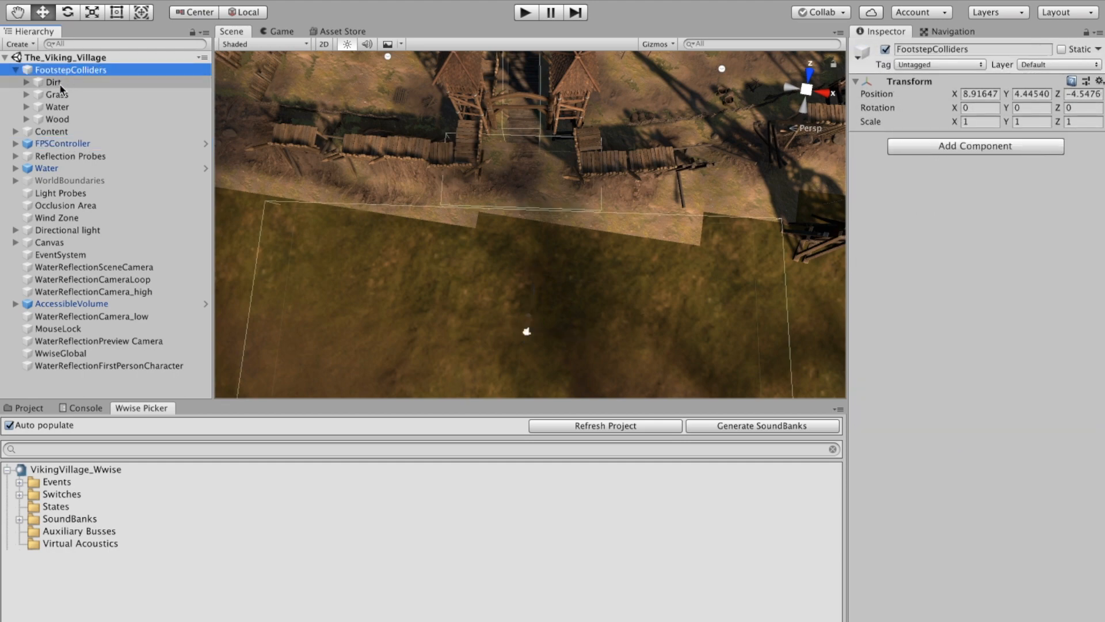
click(71, 121)
click(26, 82)
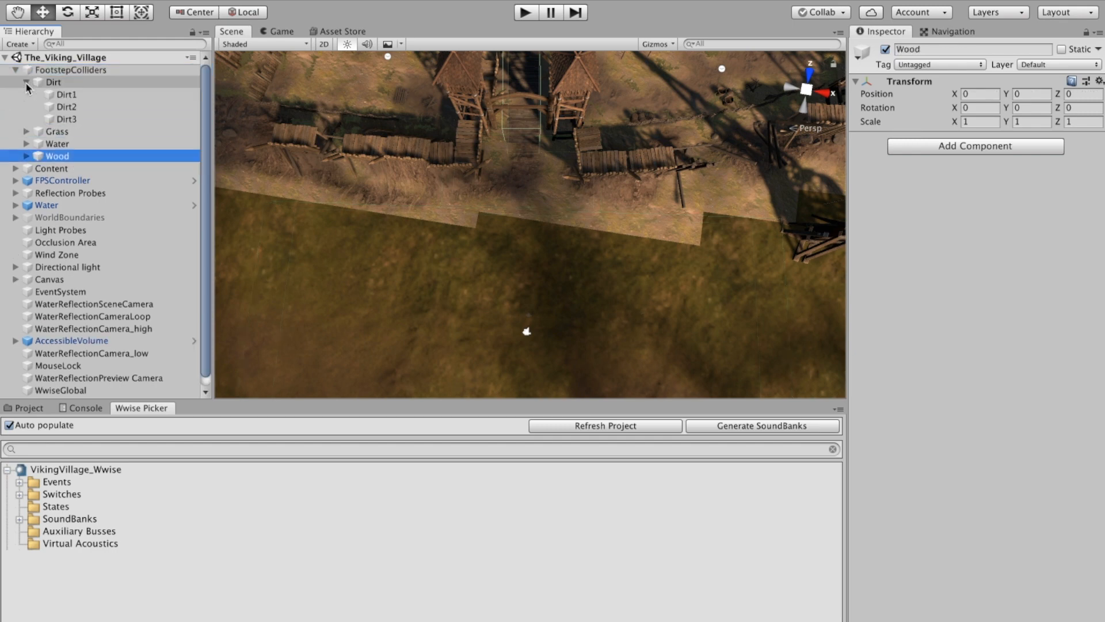
click(26, 132)
click(25, 156)
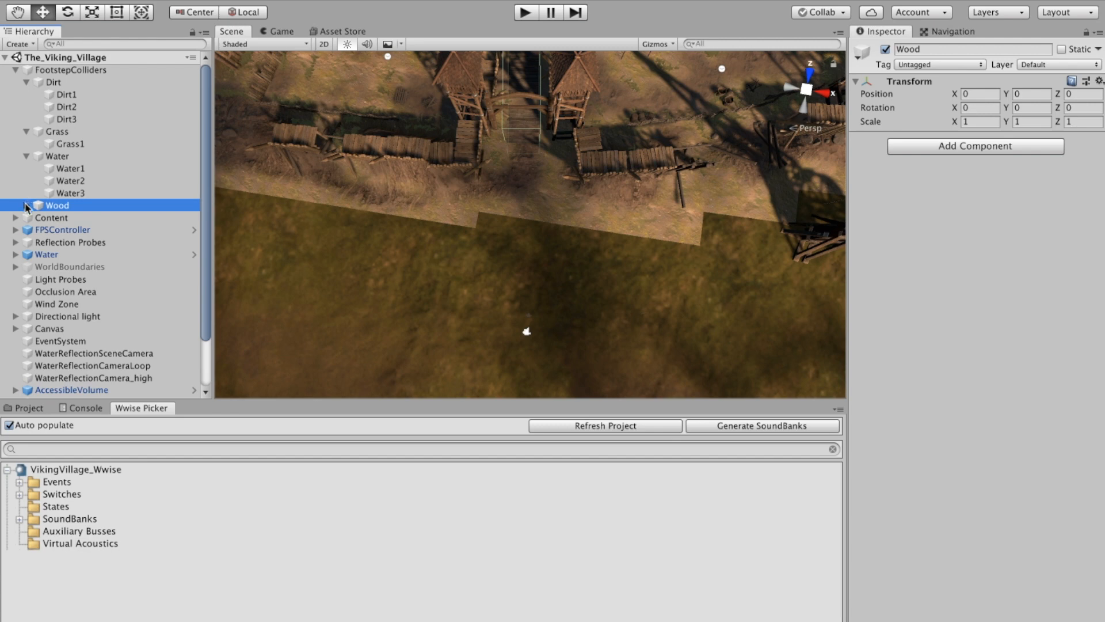
click(26, 205)
Step: Inspect the Dirt1 and Wood1 colliders' Box Collider triggers and Ak Switch component names
click(107, 95)
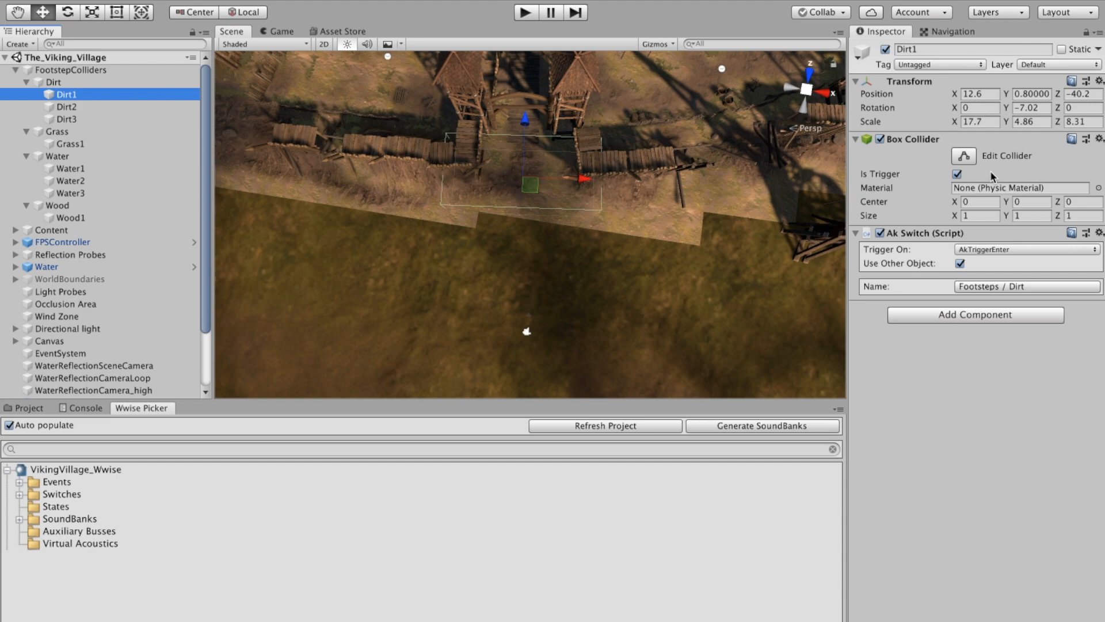
key(q)
drag(533, 226, 536, 281)
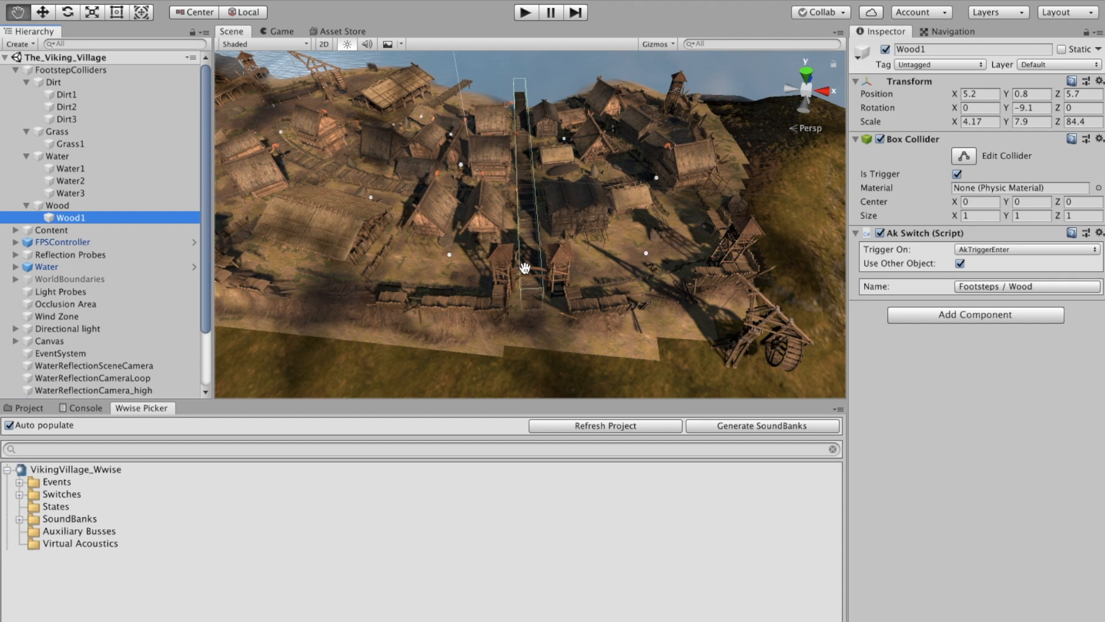
click(1029, 286)
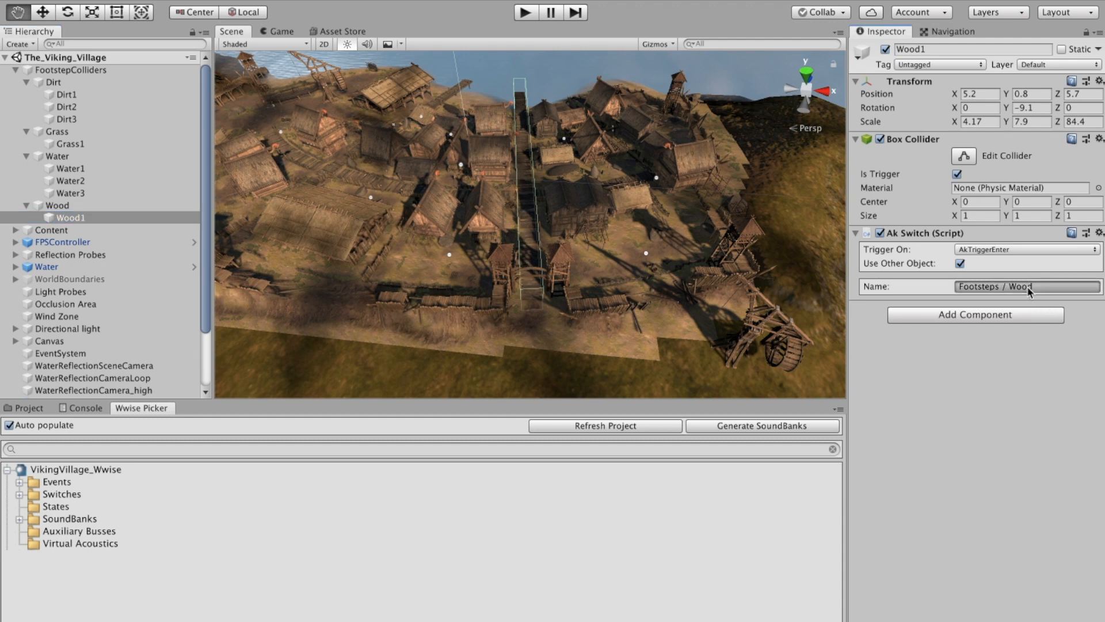